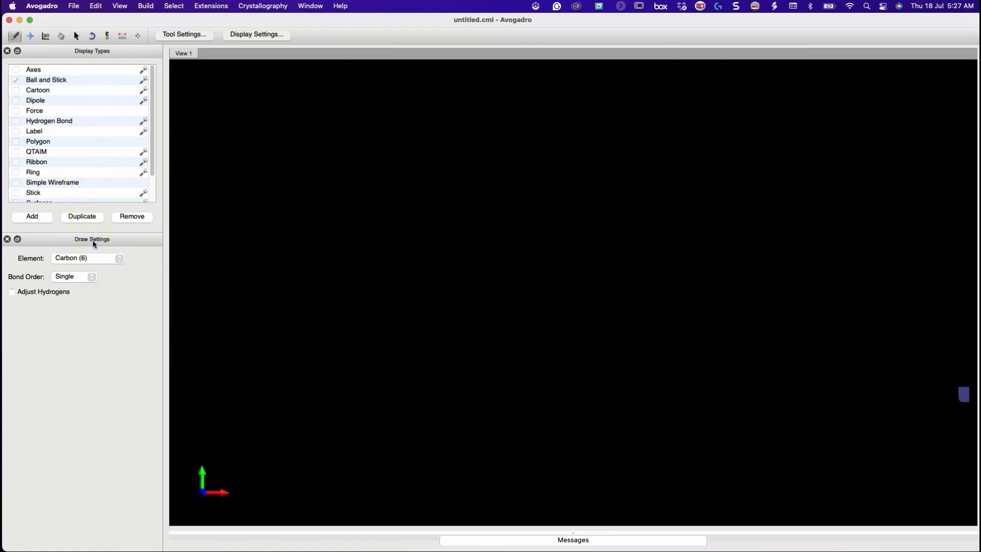
left_click(16, 69)
left_click(16, 70)
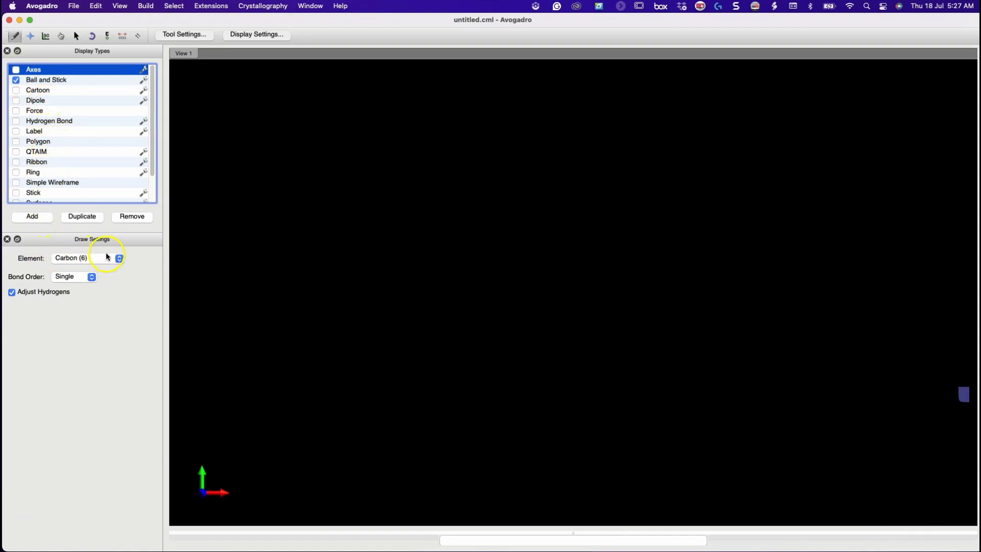
left_click(120, 259)
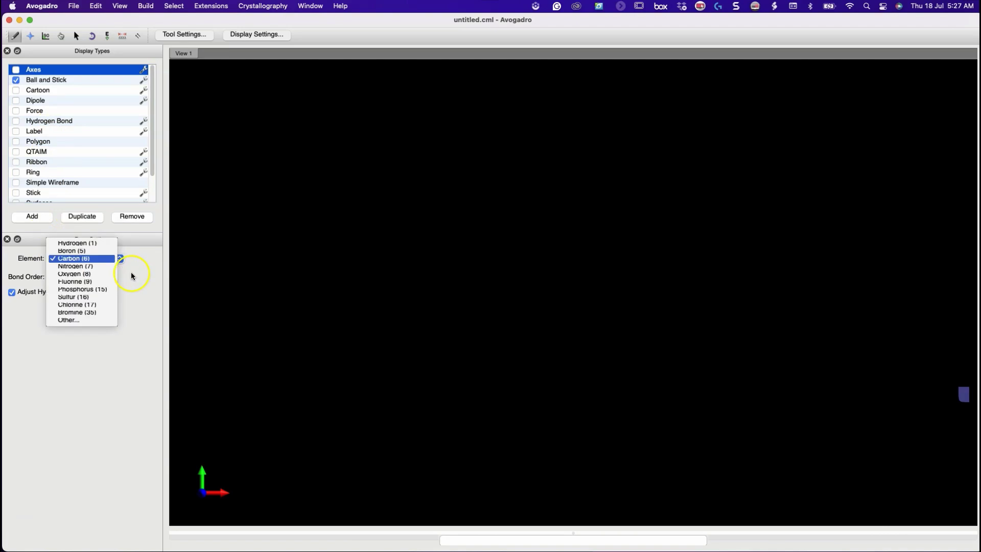
left_click(130, 275)
key("ctrl+super+f")
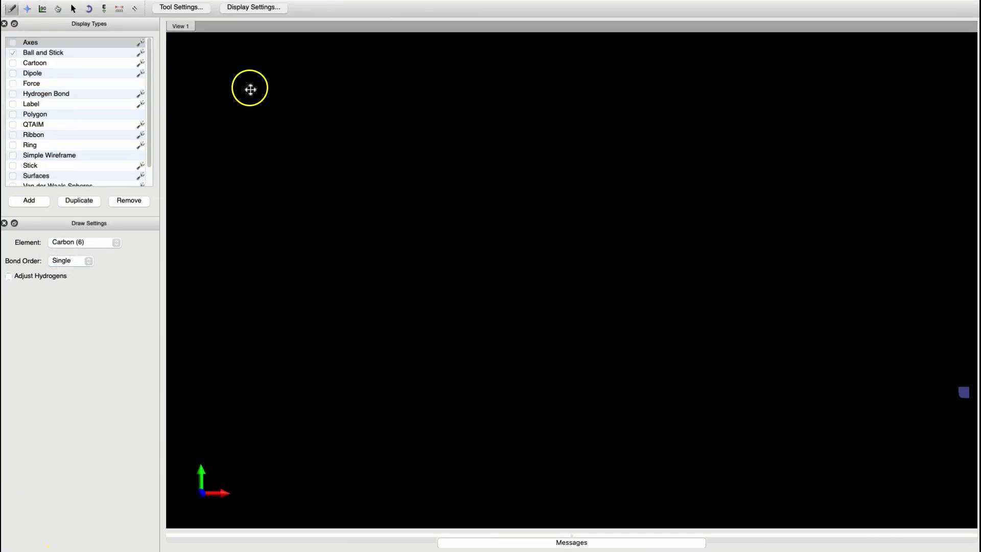
mouse_move(160, 1)
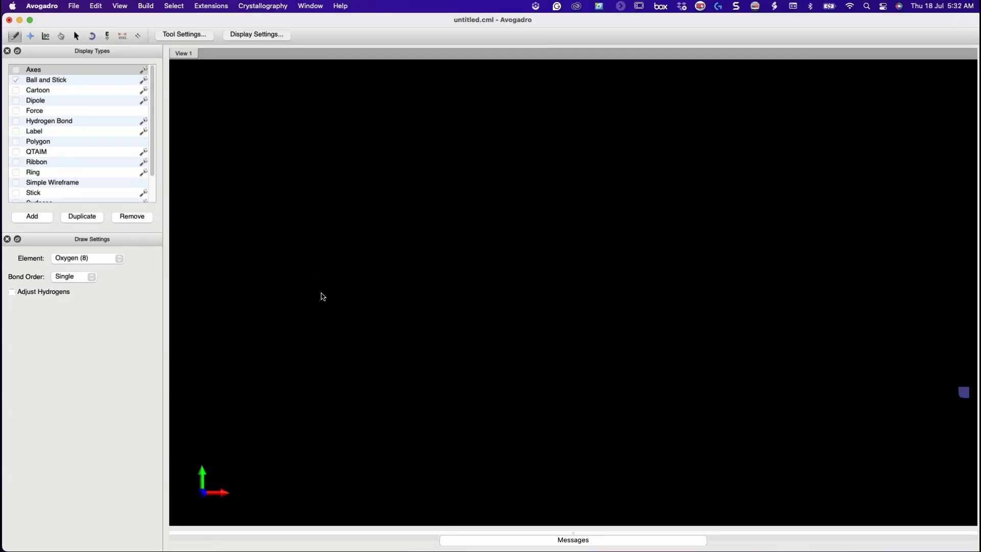
Set the drawing element to Carbon and place a single carbon atom with its hydrogens in the empty view.
left_click(120, 258)
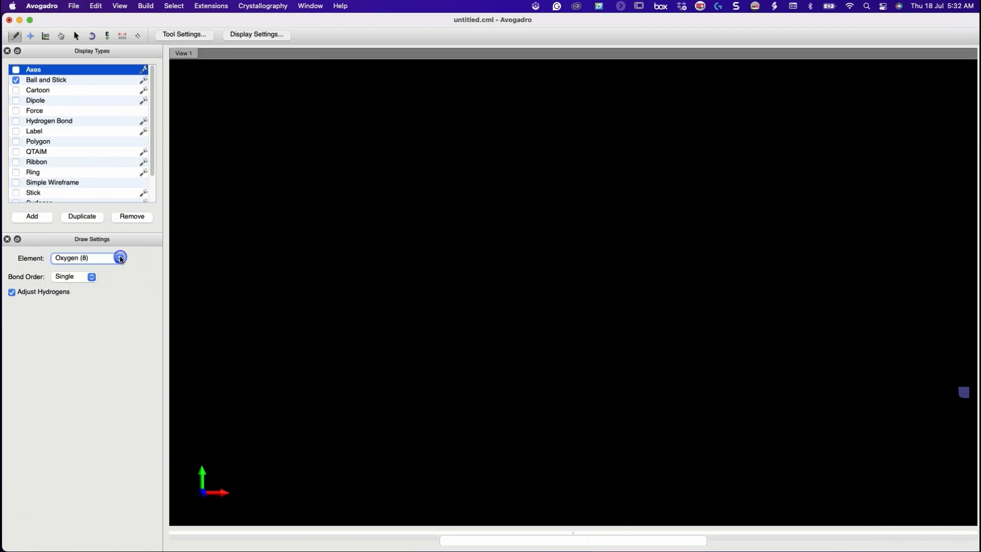
left_click(120, 258)
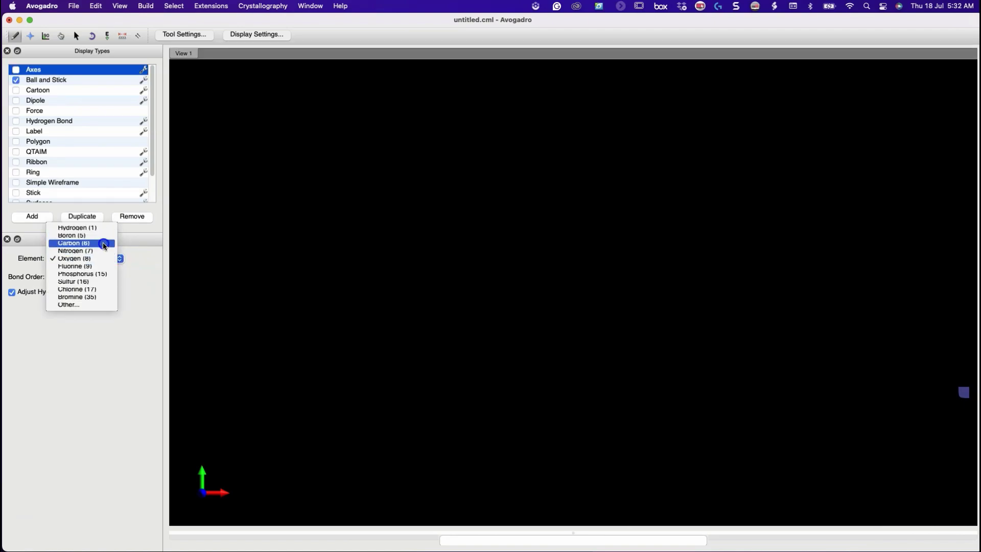
left_click(104, 244)
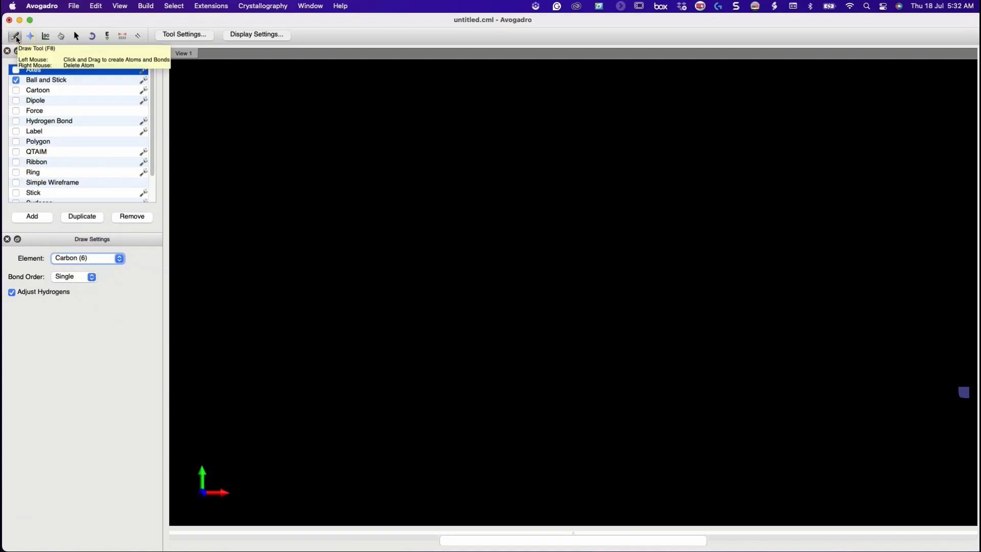
left_click(367, 202)
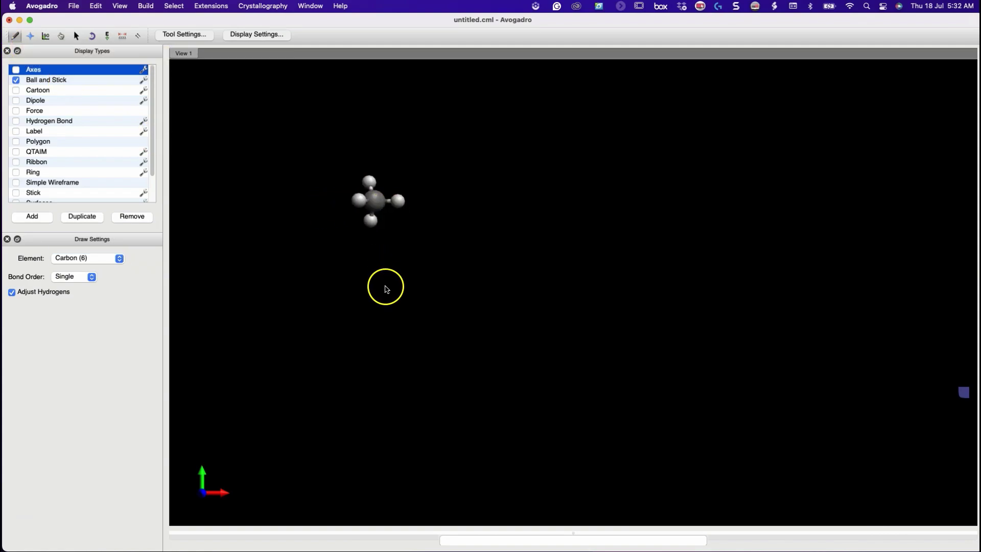
Draw a second carbon bonded to the existing carbon atom by a single bond, forming ethane.
scroll(383, 302, "up", 10)
scroll(382, 311, "down", 6)
scroll(383, 312, "down", 3)
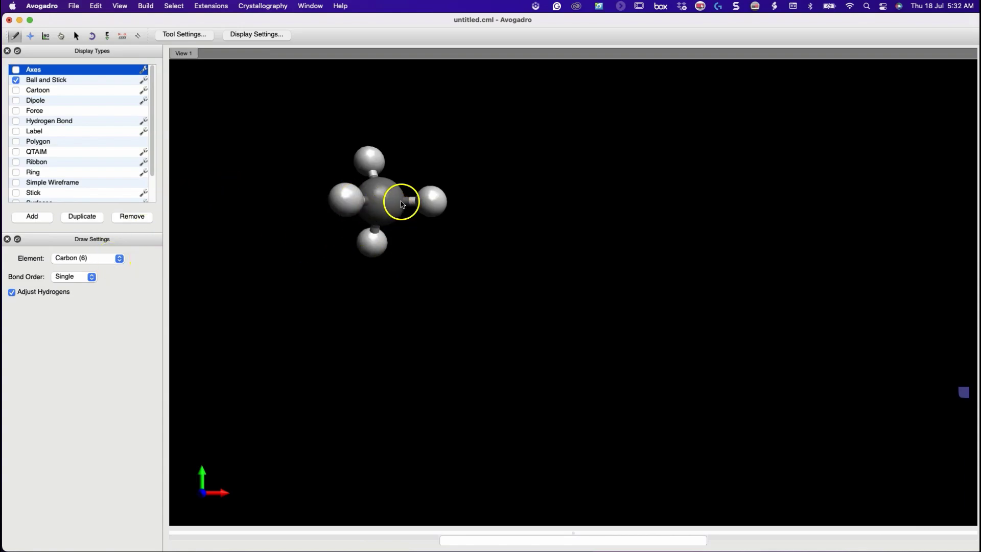
left_click_drag(401, 204, 452, 257)
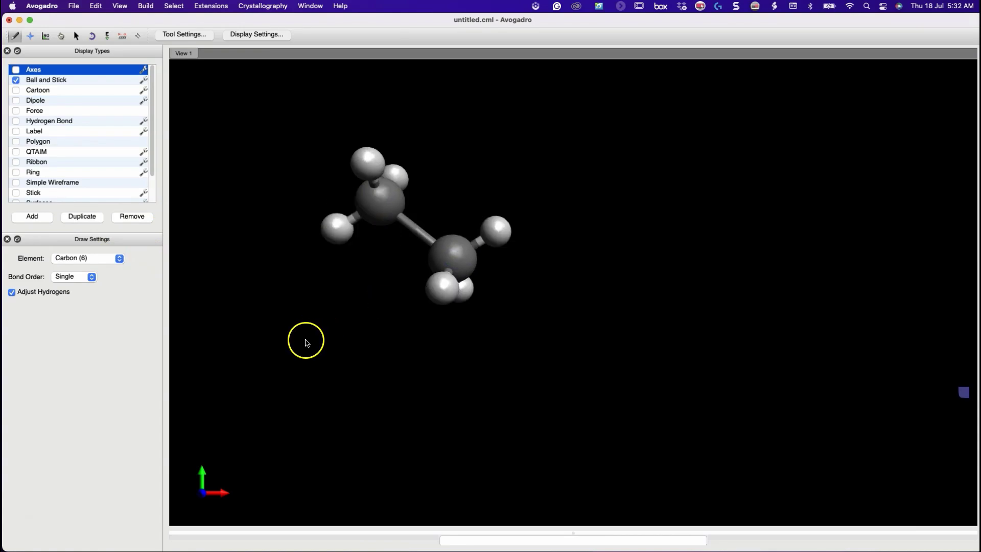
left_click(348, 342)
scroll(348, 342, "down", 2)
scroll(348, 345, "down", 1)
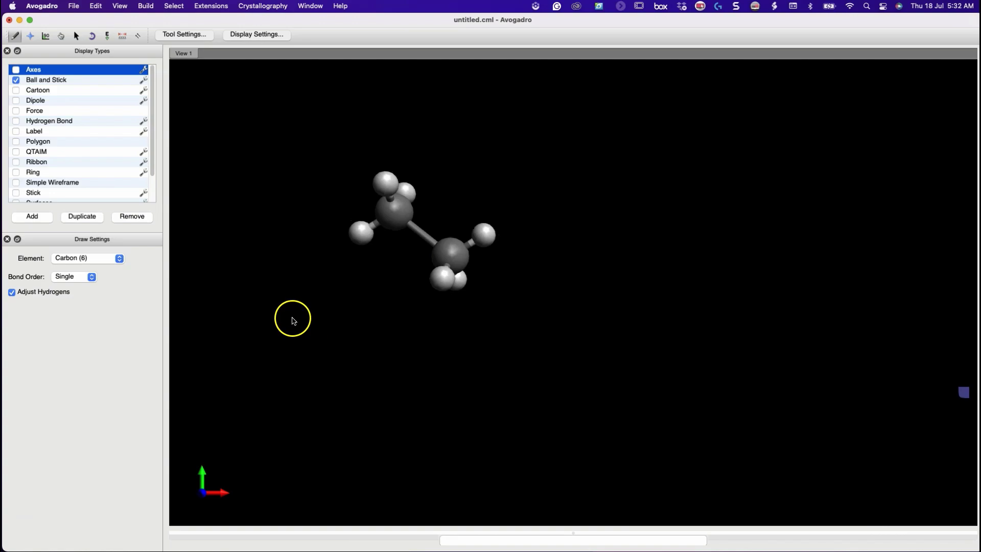
Set the drawing element to Oxygen and replace one hydrogen on the second carbon with it, forming ethanol.
left_click(119, 258)
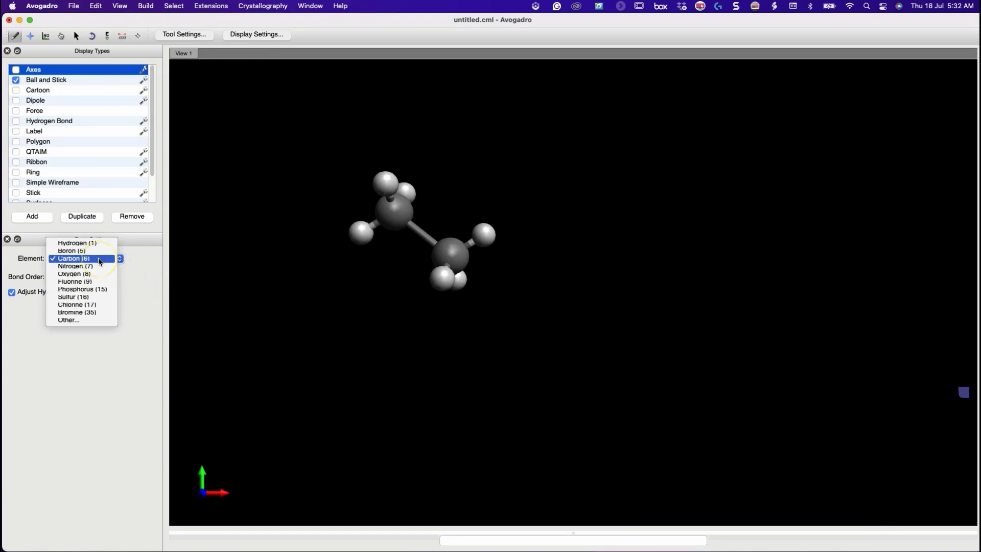
left_click(97, 274)
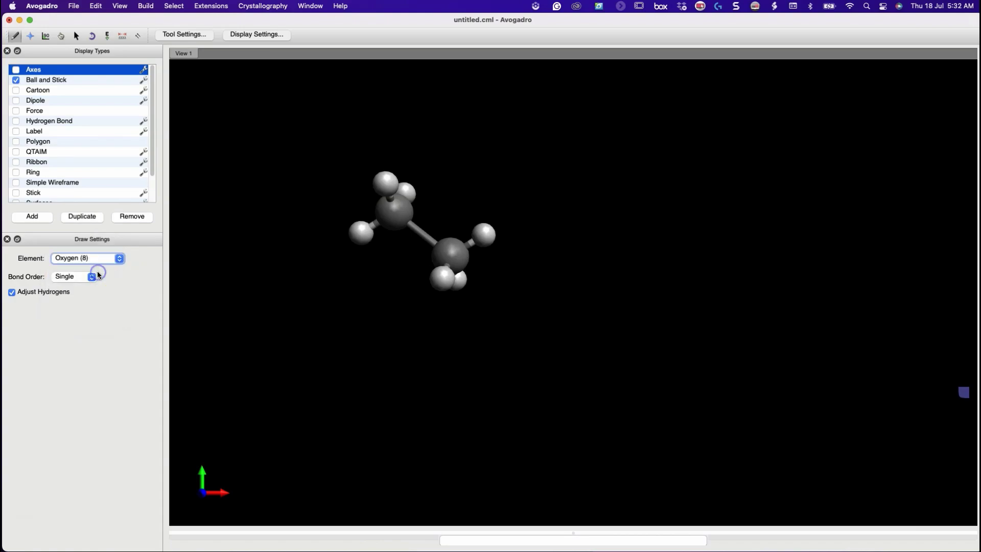
left_click(492, 236)
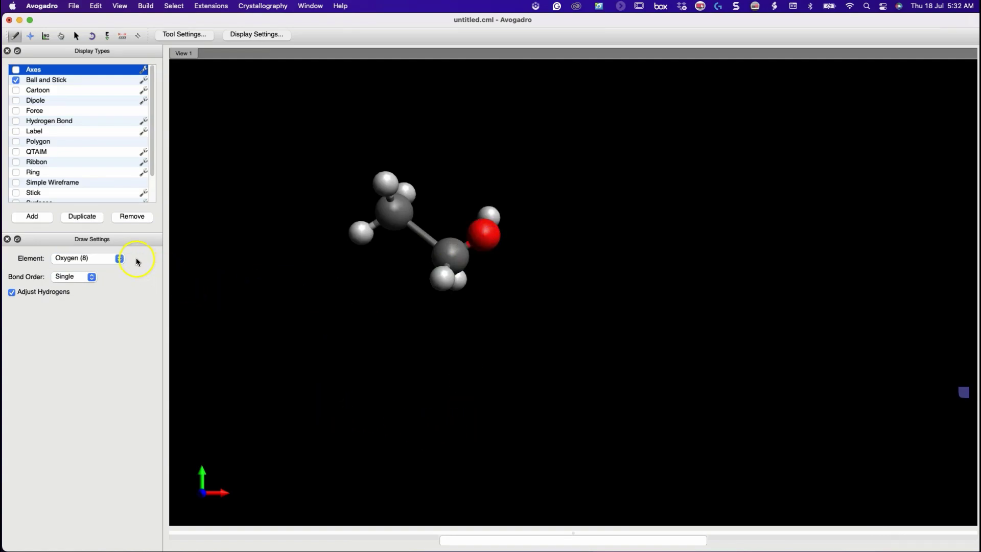
Set the drawing element back to Carbon and draw a closed seven-carbon ring beside the ethanol molecule.
left_click(120, 258)
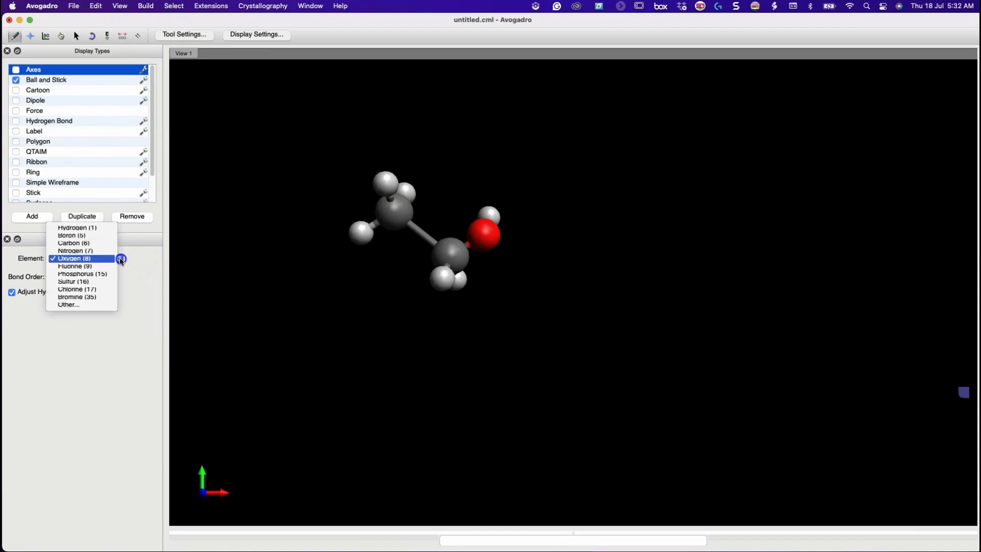
left_click(94, 244)
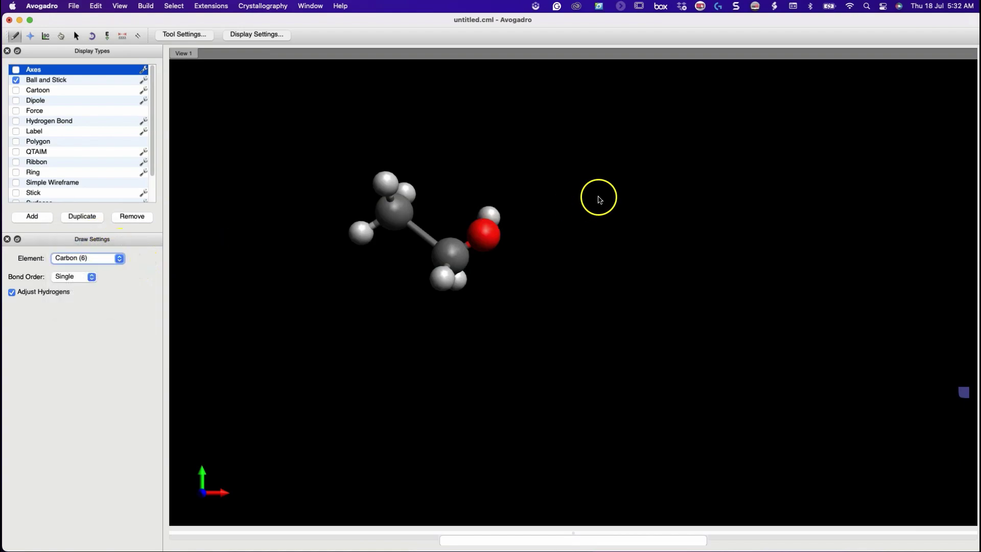
left_click(744, 134)
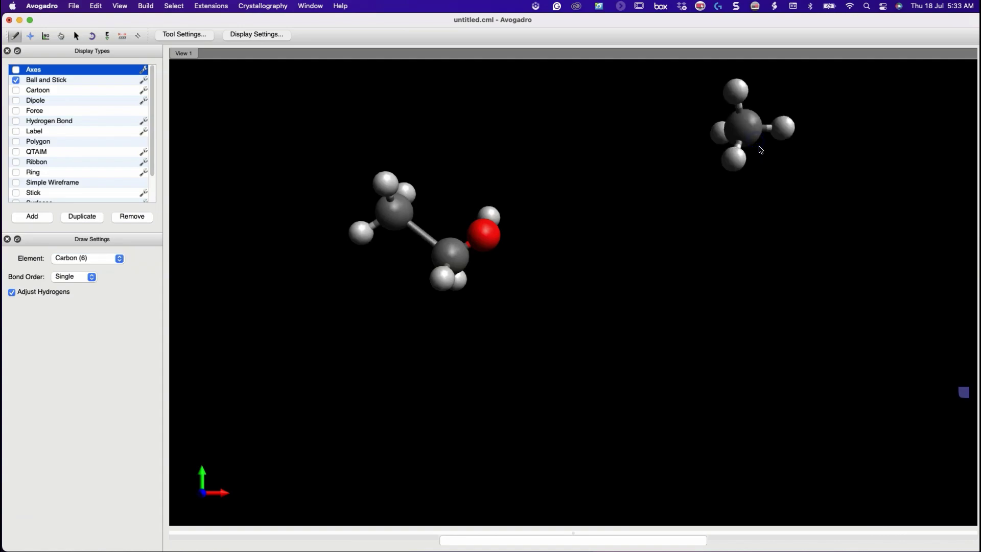
mouse_move(758, 144)
left_mouse_down()
mouse_move(810, 202)
mouse_move(795, 296)
mouse_move(668, 351)
mouse_move(562, 280)
mouse_move(635, 168)
left_mouse_up()
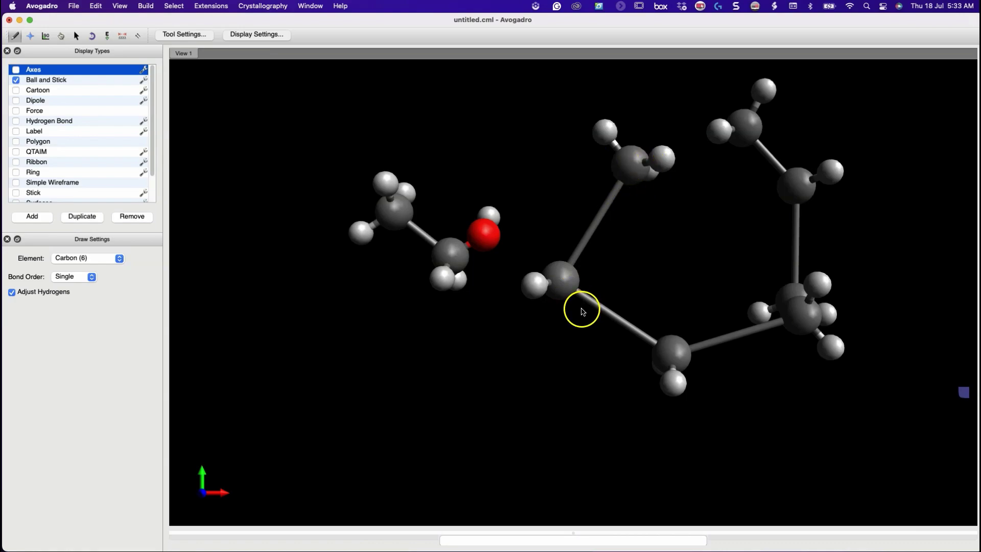
left_click_drag(662, 158, 756, 119)
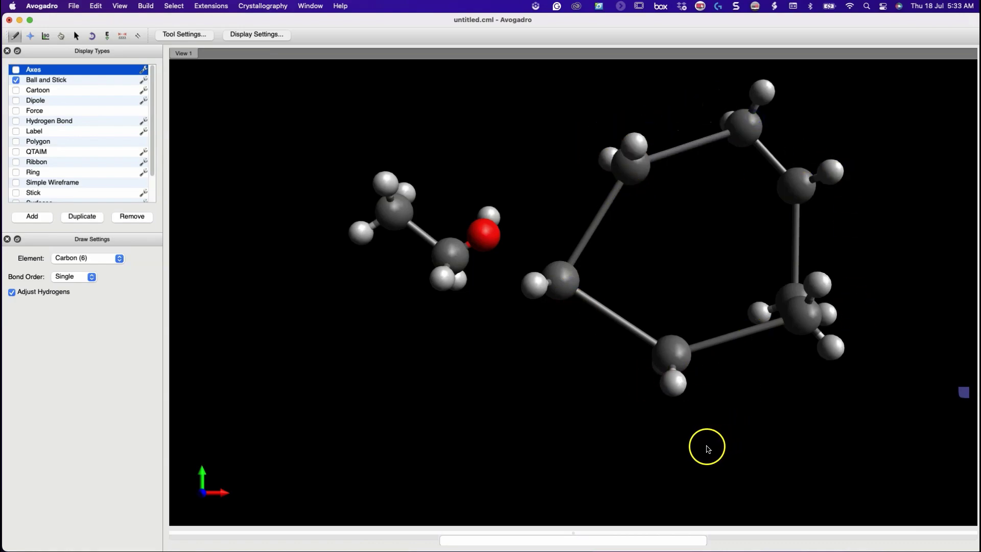
Optimize the geometry of both drawn molecules and inspect their shapes from another angle.
left_click(205, 8)
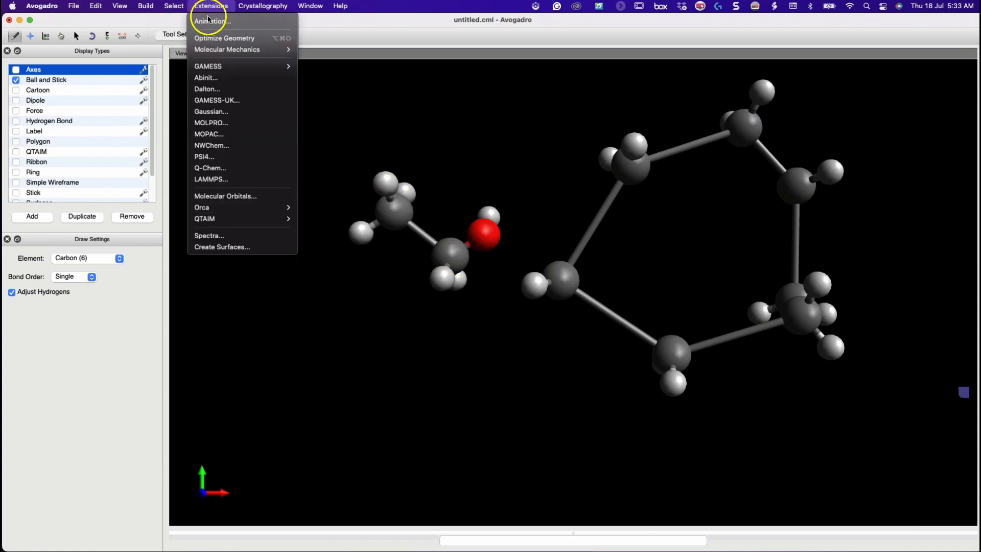
left_click(221, 41)
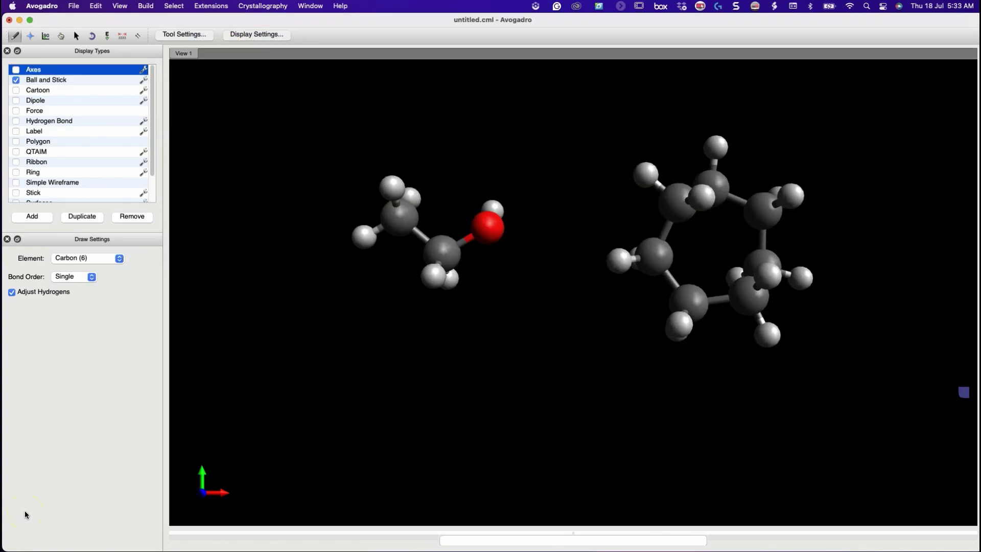
left_click(31, 36)
left_click_drag(434, 237, 633, 307)
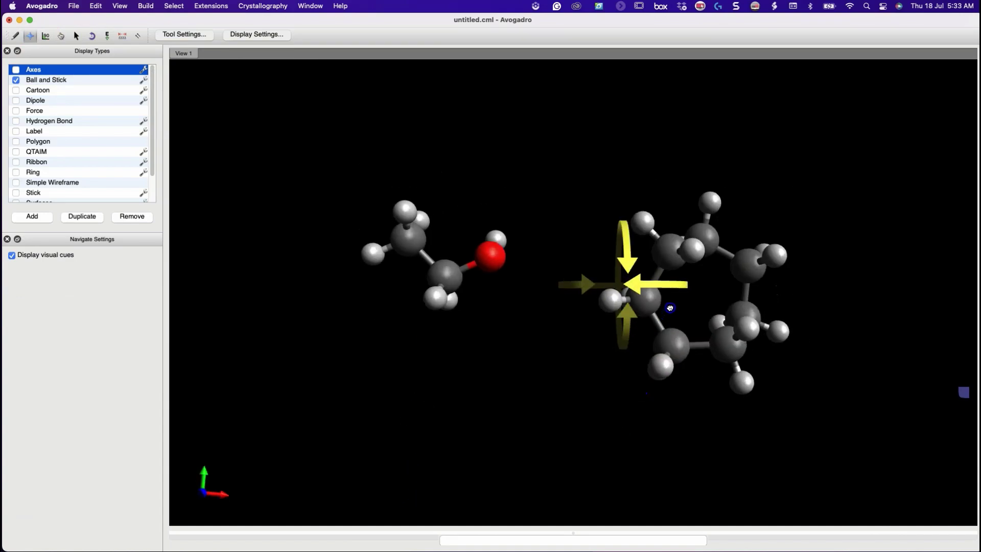
left_click(77, 37)
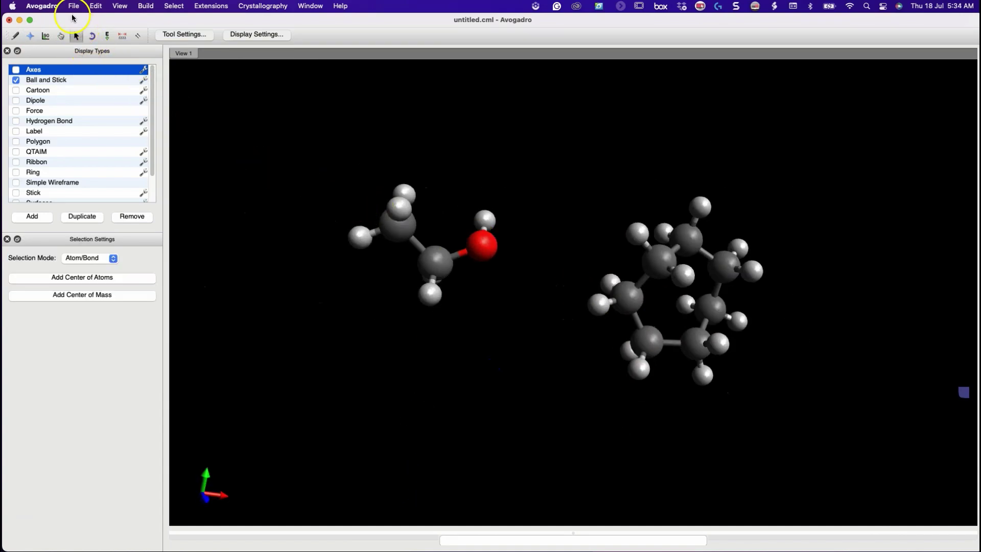
right_click_drag(449, 177, 471, 162)
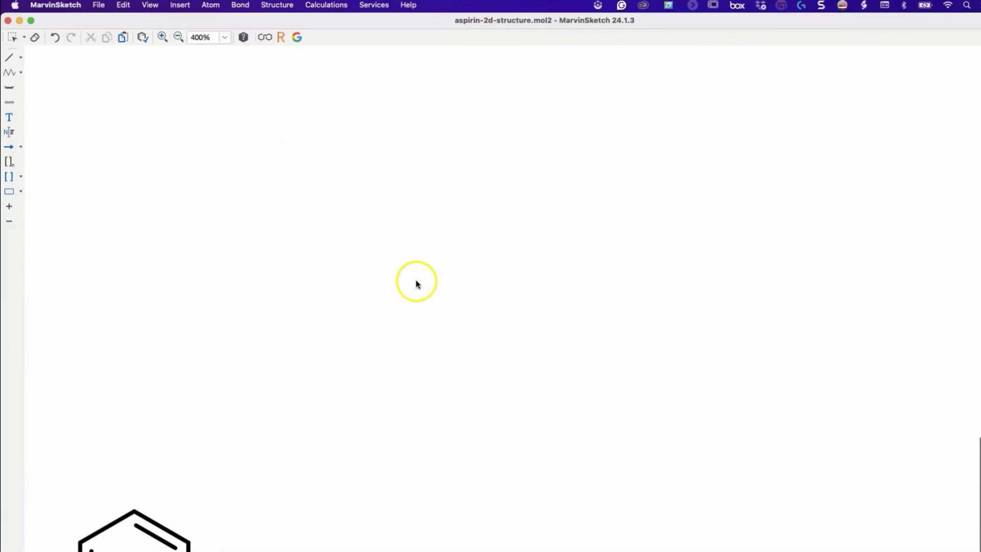
In MarvinSketch, place a benzene ring on the canvas and attach a single-bonded carbon to its top atom.
left_click(464, 304)
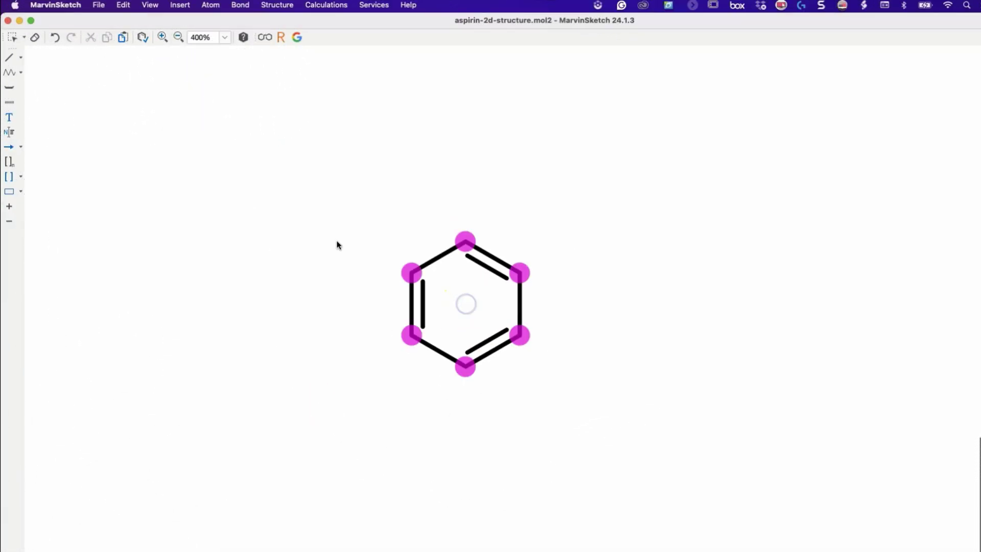
left_click(10, 60)
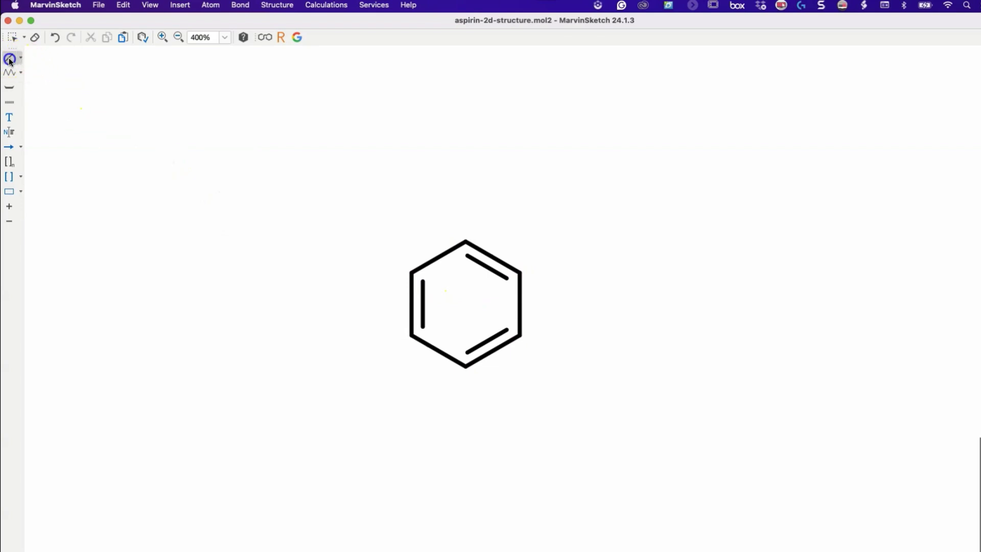
left_click(359, 165)
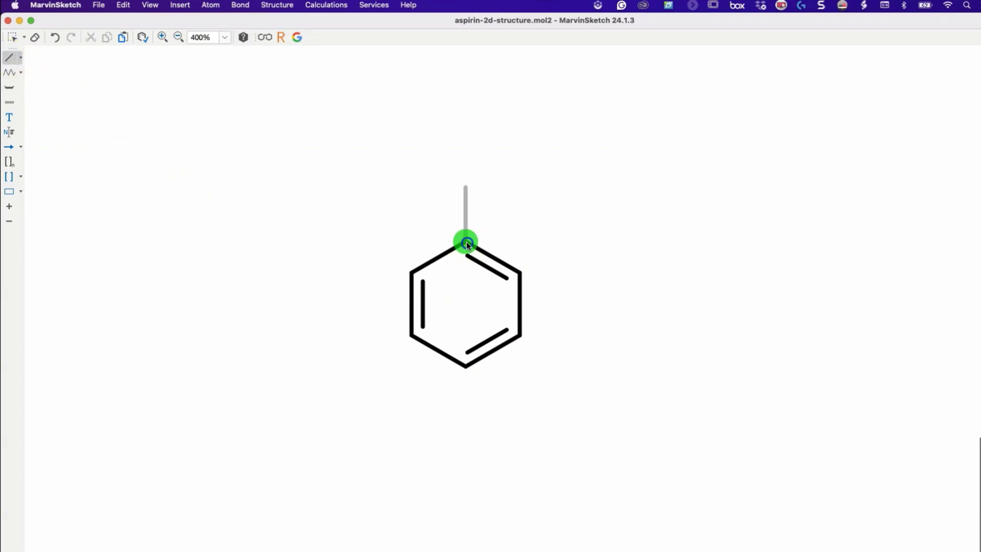
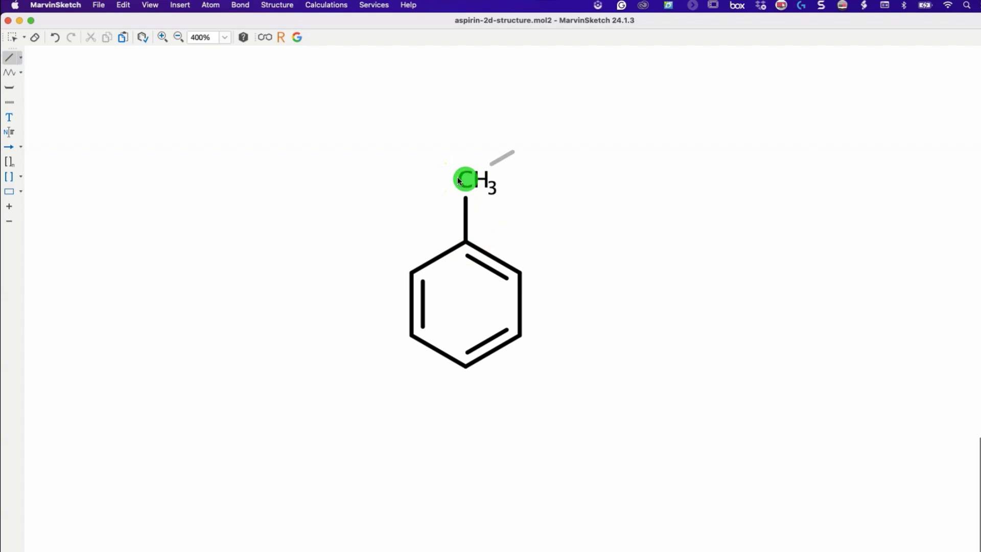
left_click(469, 179)
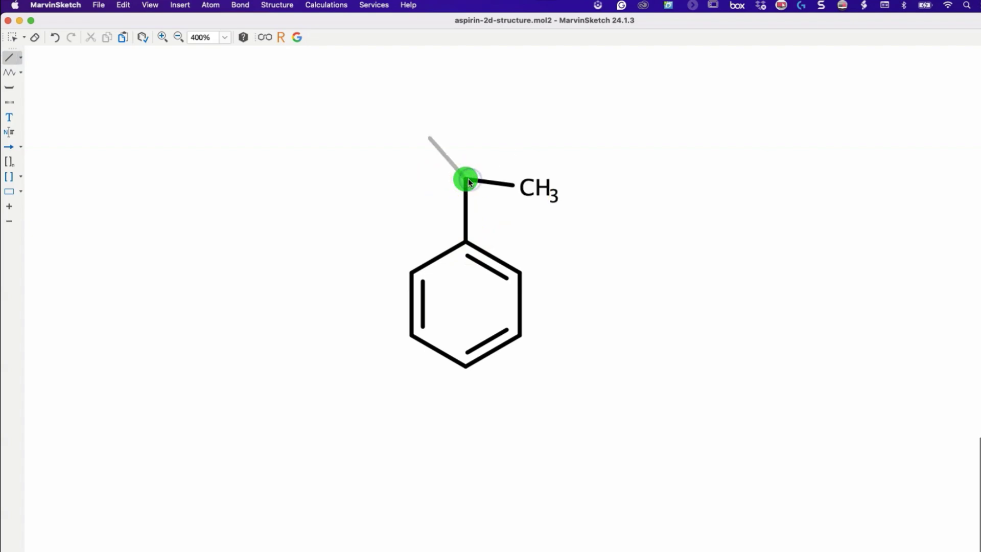
left_click(469, 179)
left_click(469, 178)
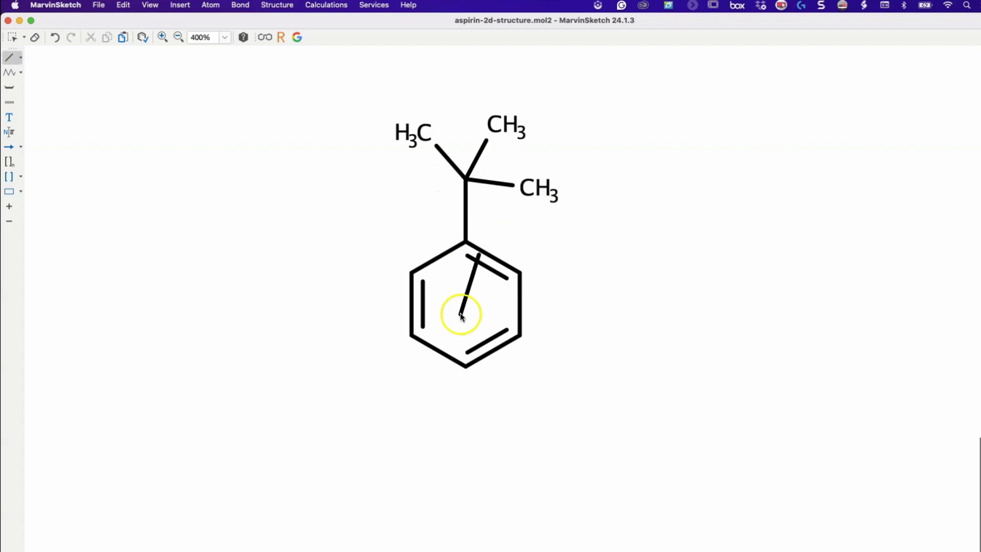
key("super+z")
key("super+z")
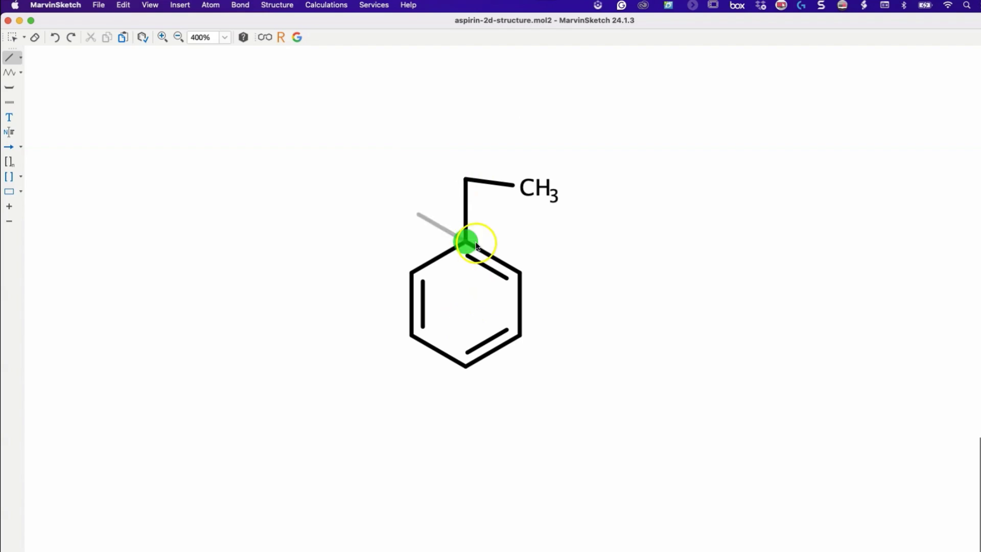
key("super+z")
Add two branches to the carbon above the ring, turning the left one into a double-bonded oxygen.
left_click(464, 183)
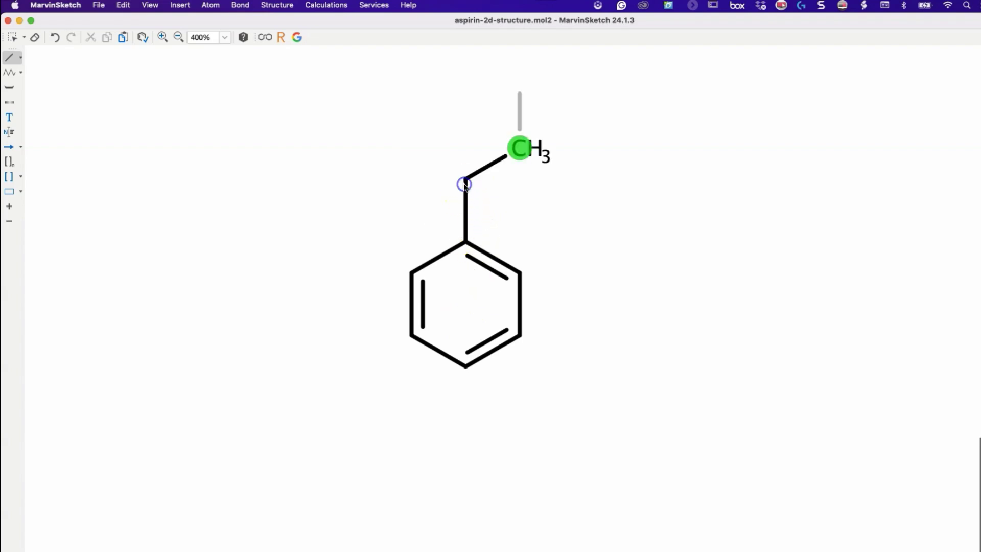
left_click(466, 183)
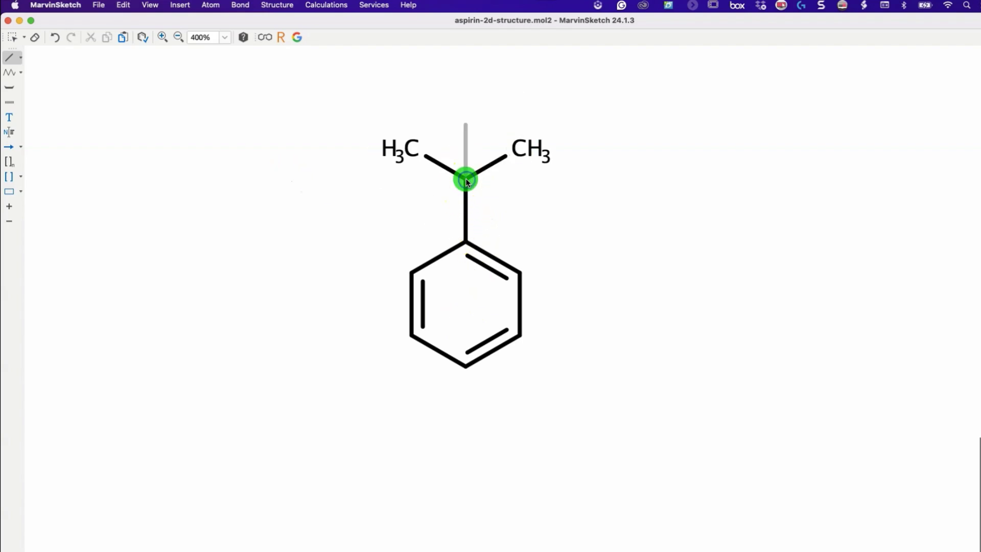
left_click(439, 167)
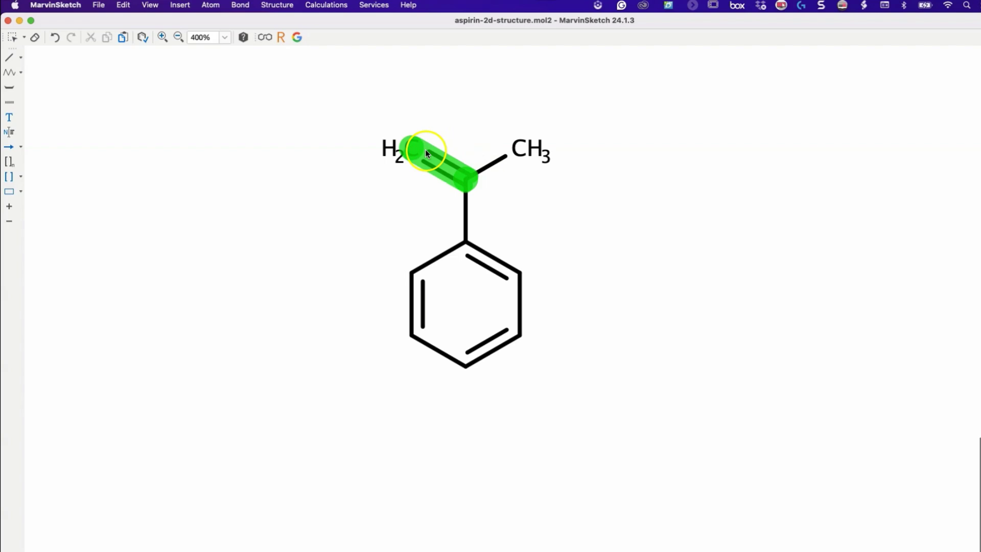
key("o")
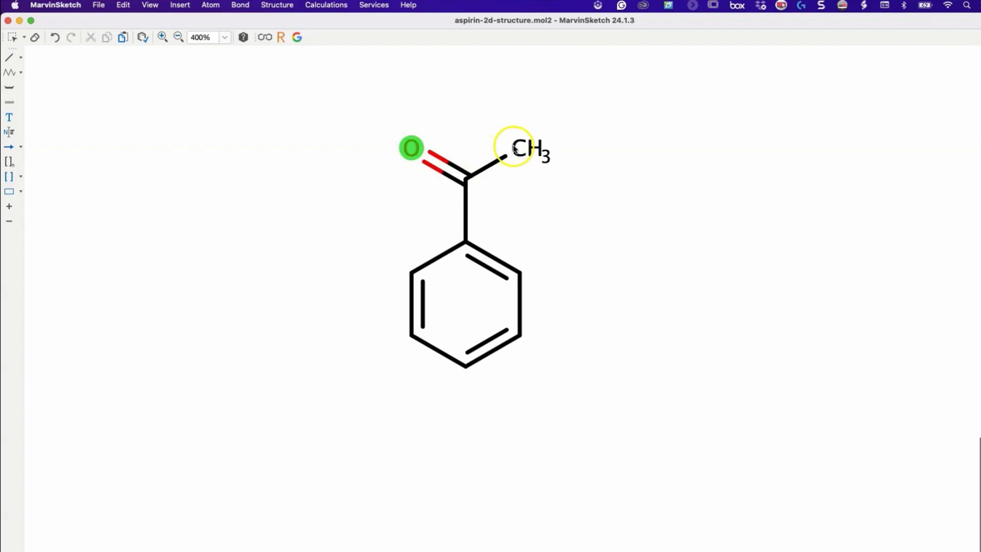
Change the right branch above the ring to oxygen and attach a single-bonded carbon to the ring's upper-right atom.
key("o")
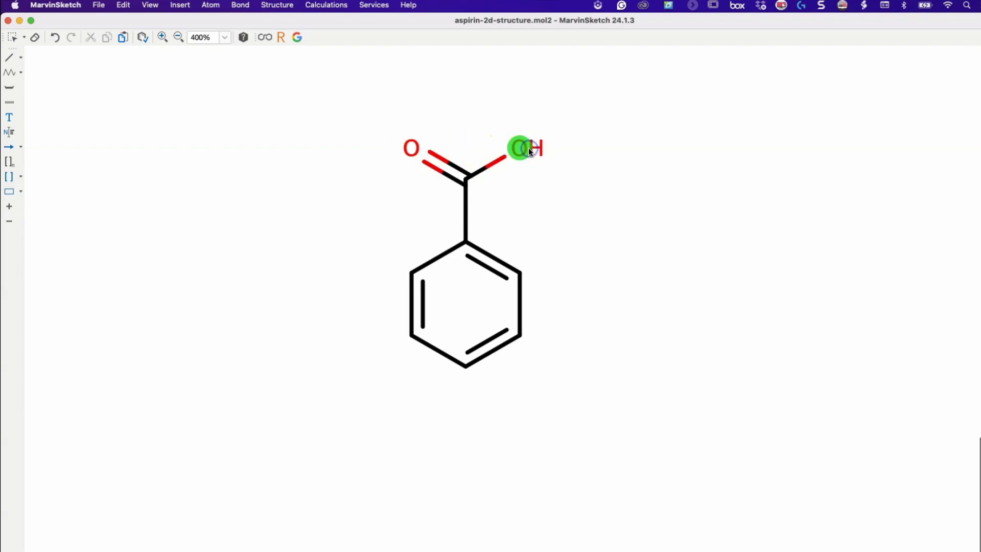
left_click(9, 57)
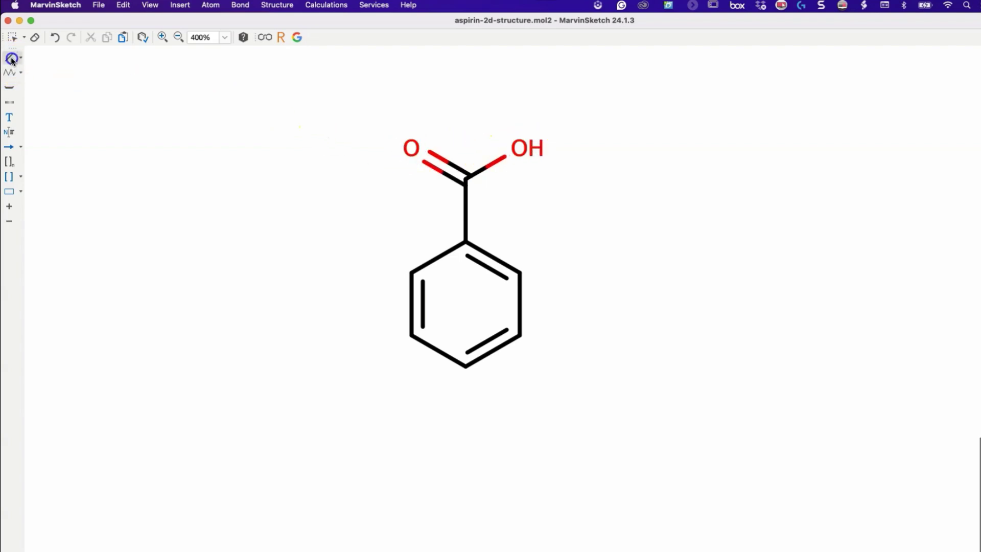
left_click(516, 272)
left_click_drag(544, 250, 547, 263)
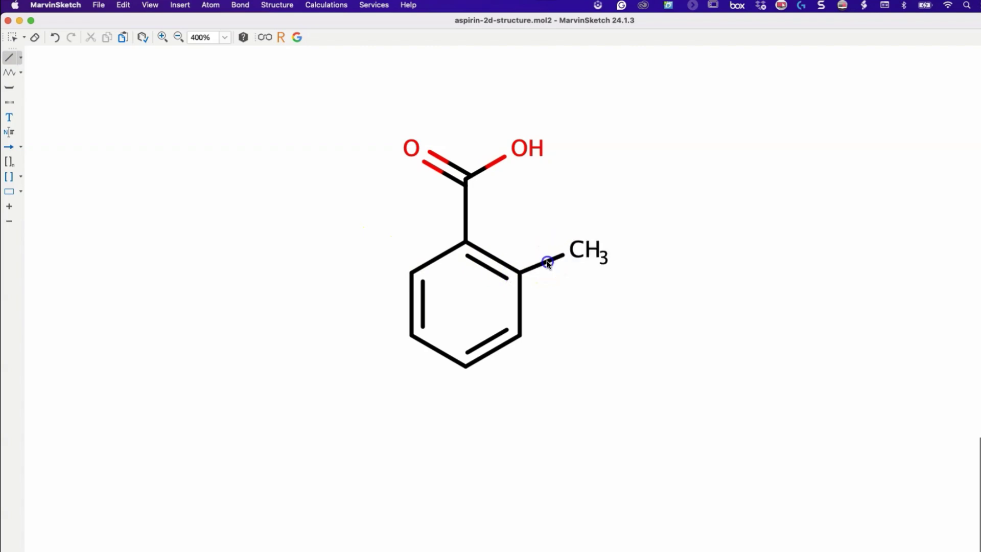
Branch the new side-chain carbon into two carbons, and extend the lower one with a methyl group and a double-bonded carbon.
left_click(578, 255)
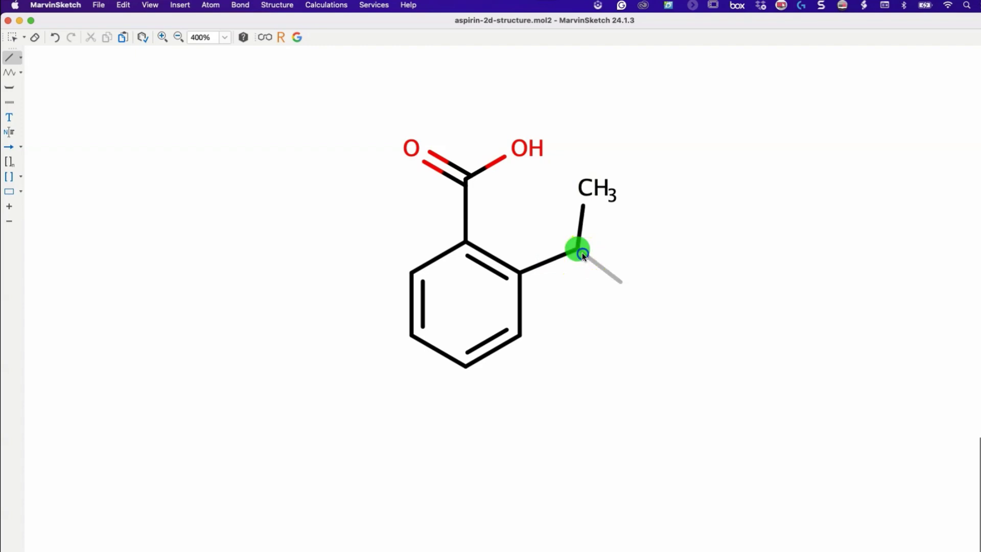
left_click_drag(578, 250, 629, 280)
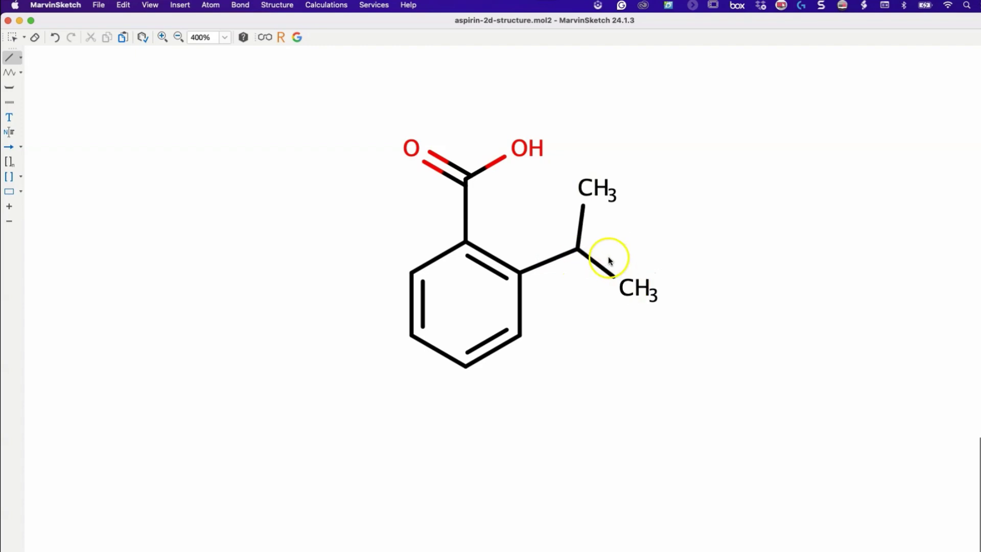
left_click(627, 287)
mouse_move(627, 287)
left_mouse_down()
mouse_move(593, 356)
mouse_move(624, 289)
left_mouse_up()
left_click(623, 298)
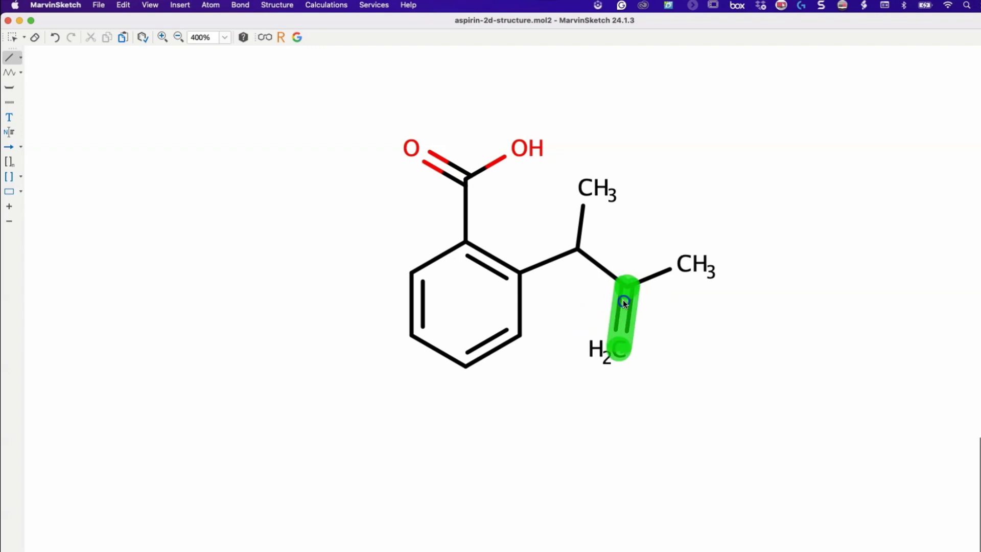
Replace the double-bonded end carbon of the side chain with oxygen.
left_click(319, 390)
key("super+z")
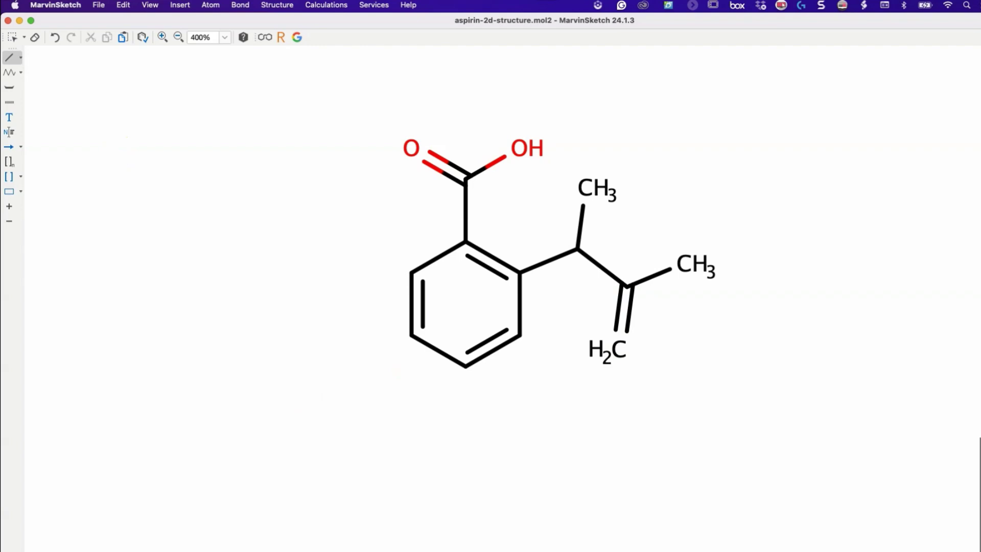
key("o")
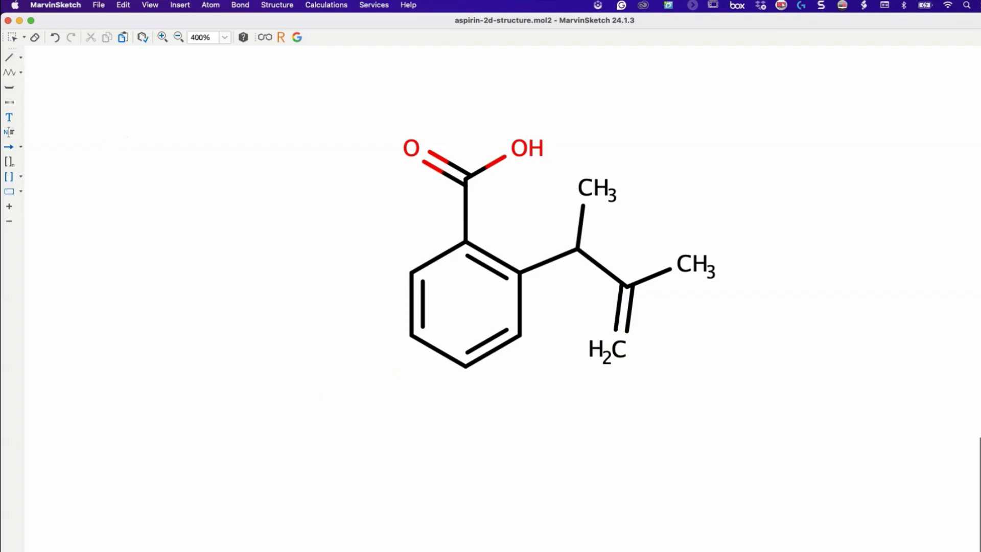
left_click(618, 349)
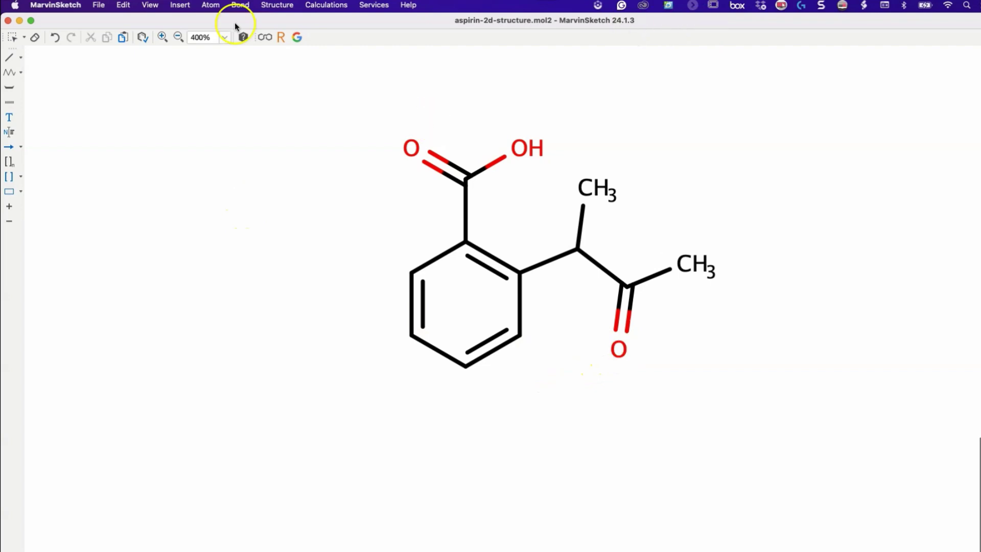
Erase the extra upward methyl group from the side chain and change the carbon linking it to the ring into oxygen.
left_click(36, 38)
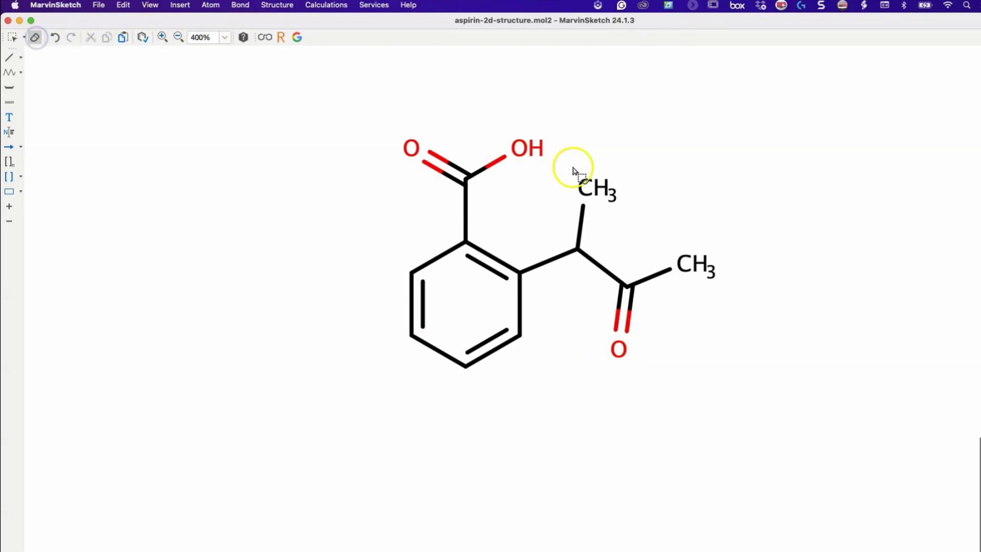
left_click(587, 190)
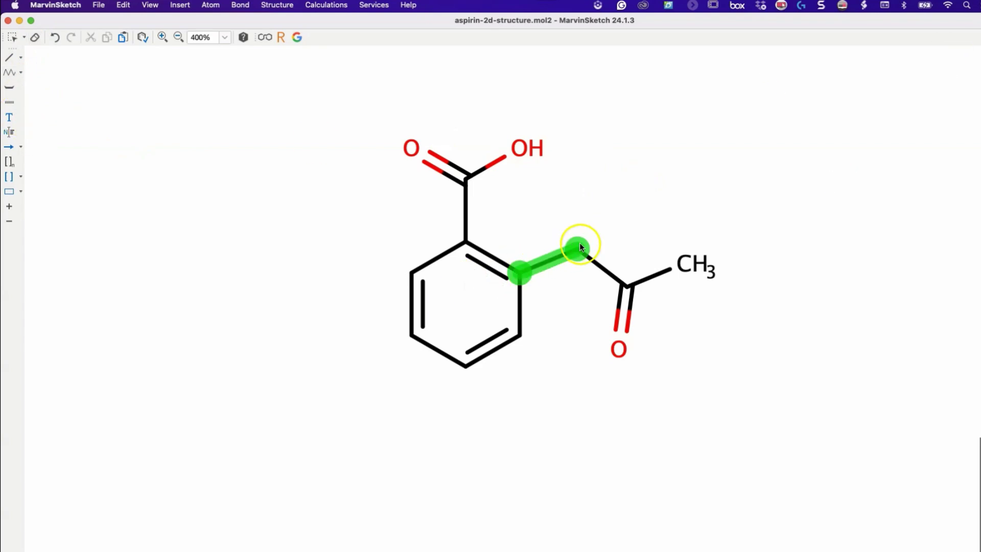
key("o")
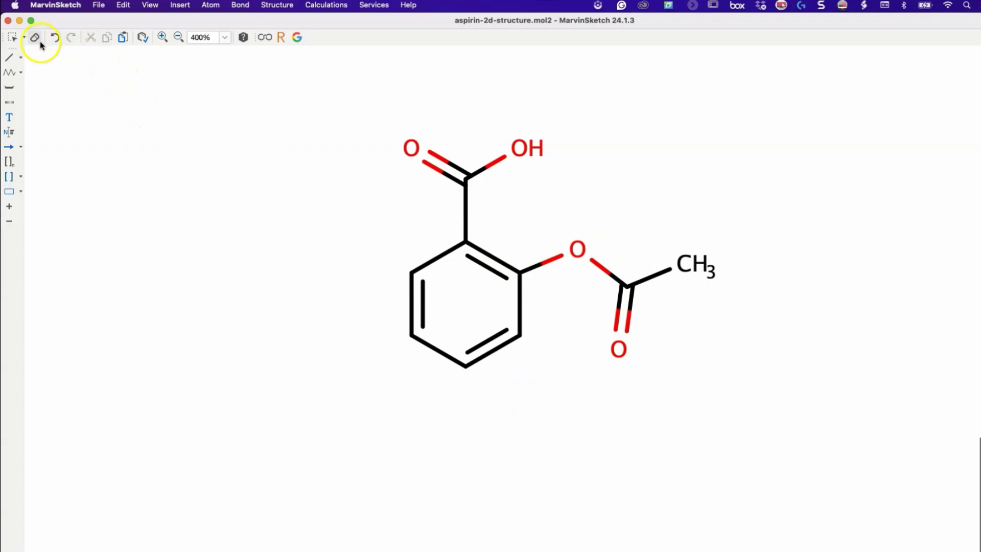
Select the whole aspirin structure and rotate it slightly counterclockwise on the canvas.
left_click(11, 37)
left_click_drag(148, 81, 887, 353)
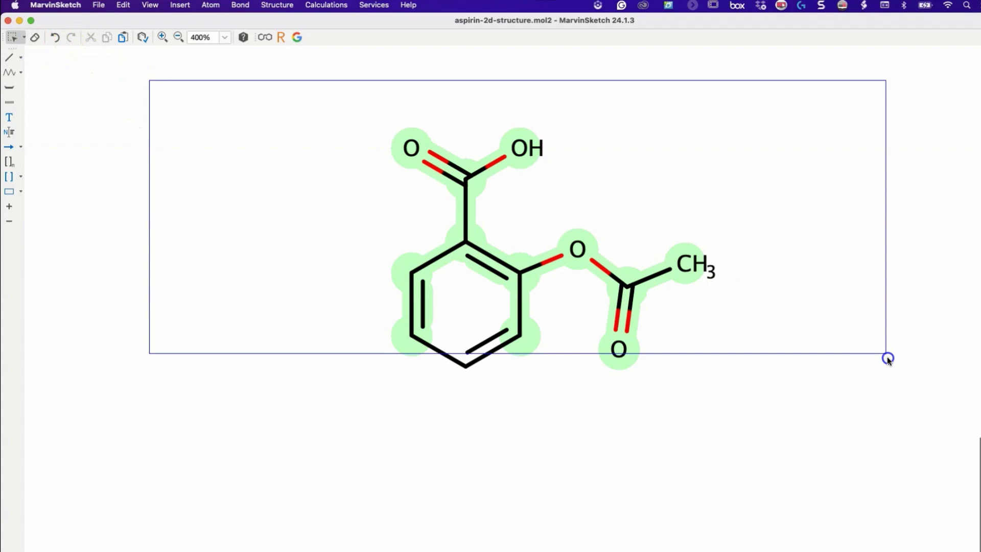
left_click(516, 254)
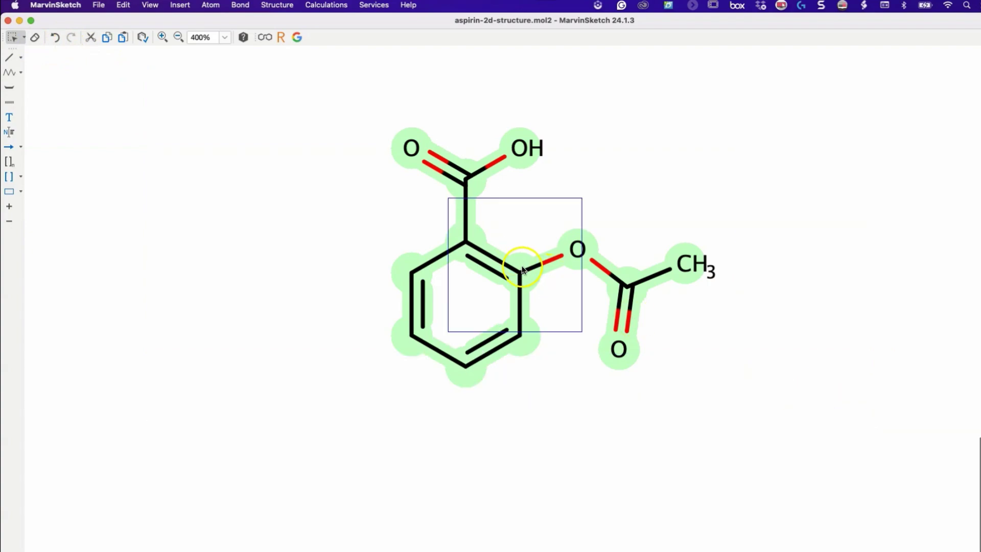
left_click(523, 252)
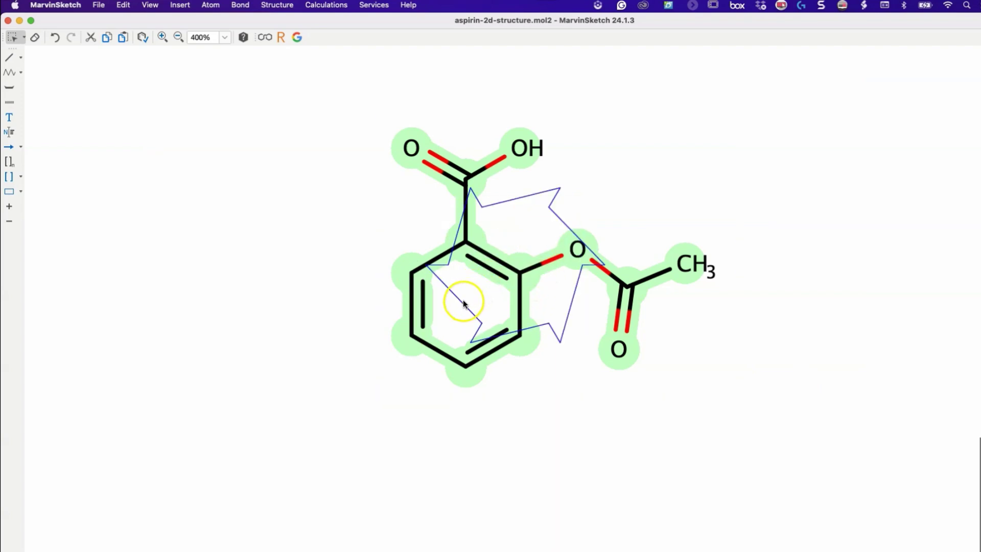
left_click_drag(463, 303, 467, 303)
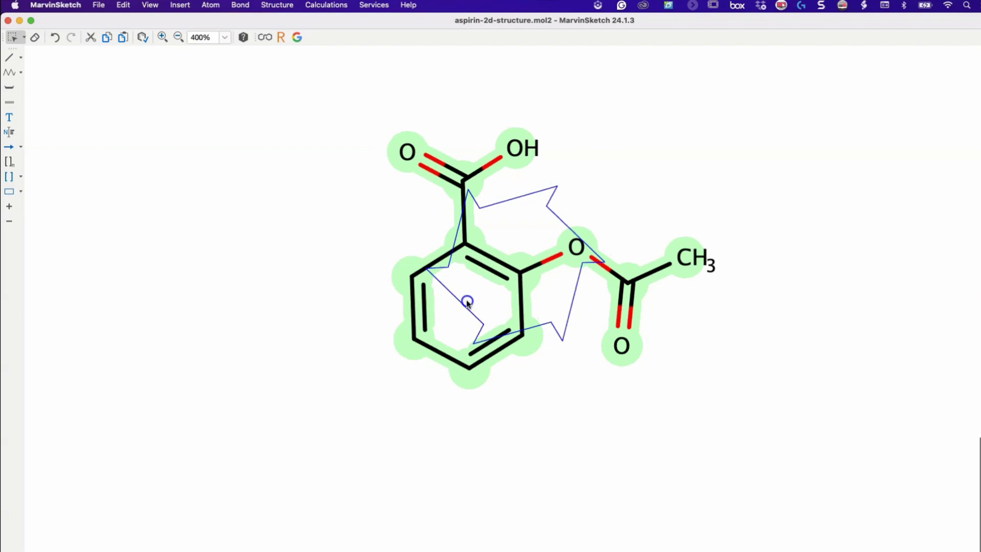
left_click(841, 352)
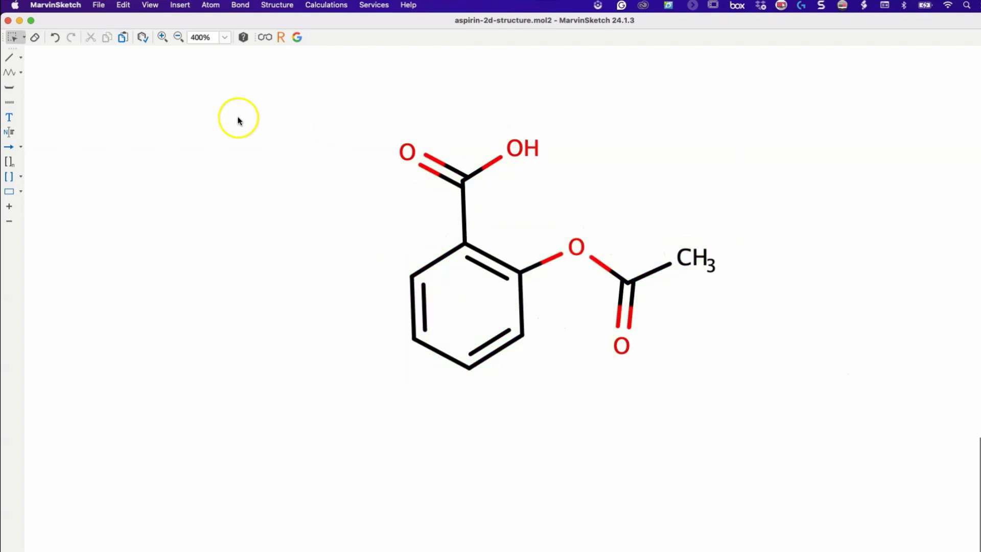
Save the structure in Tripos Mol2 format as aspirin-2d-structure.mol2 in the Downloads folder, overwriting the existing file.
left_click(100, 5)
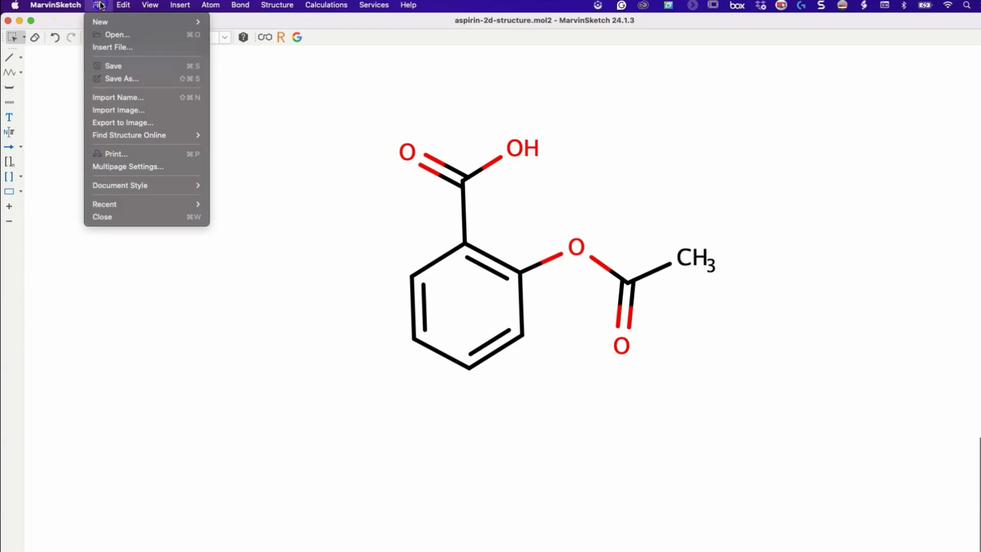
left_click(140, 80)
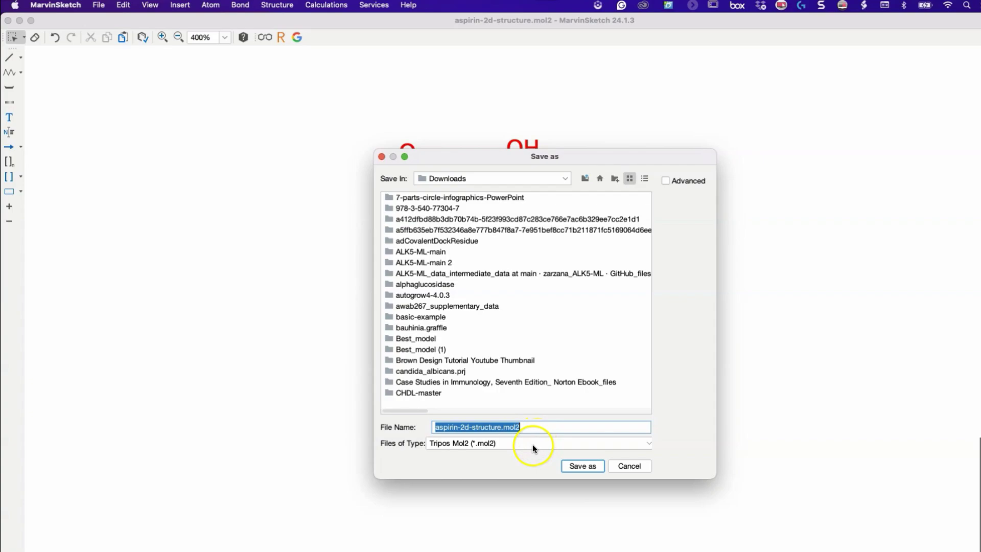
left_click(508, 448)
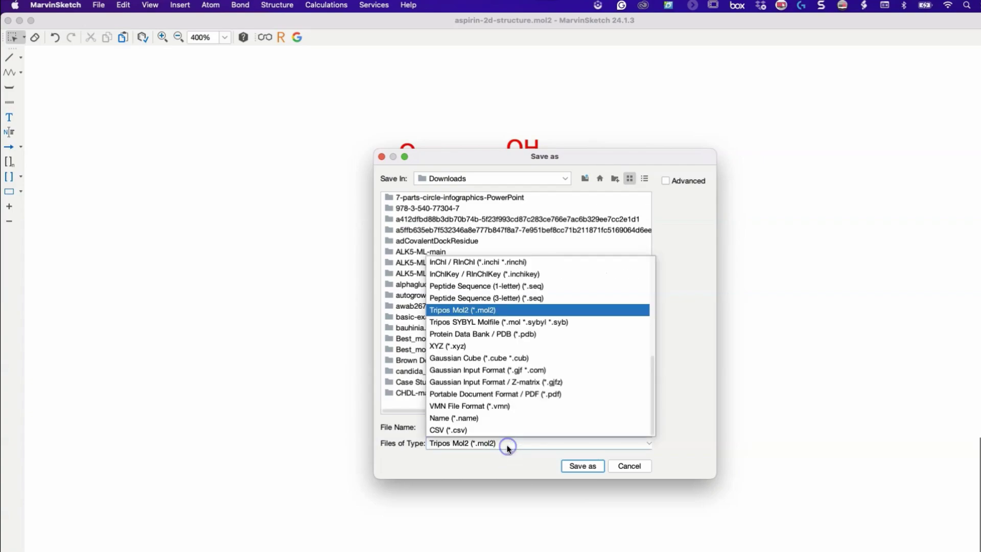
left_click(504, 309)
left_click(593, 466)
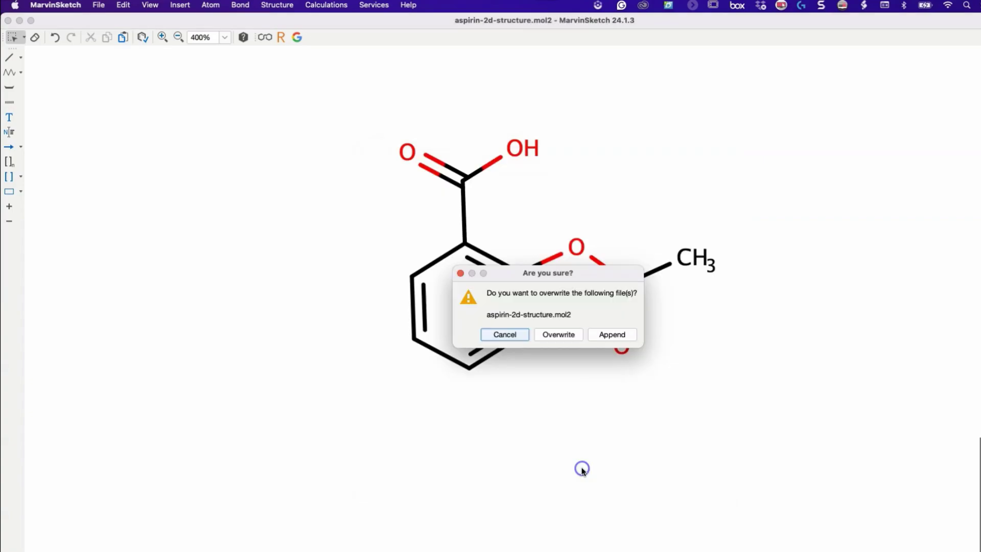
left_click(563, 335)
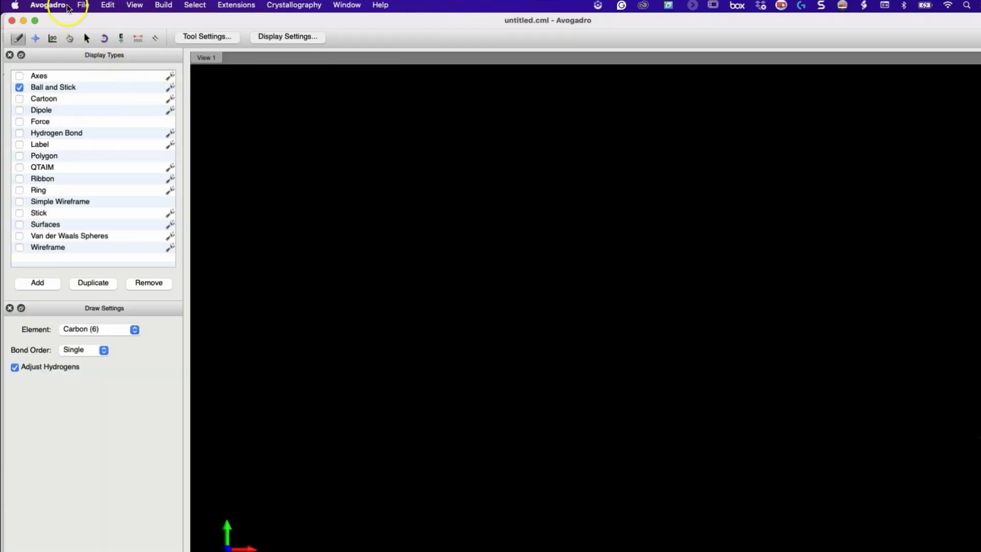
In Avogadro, open aspirin-2d-structure.mol2 from the Downloads folder.
left_click(82, 5)
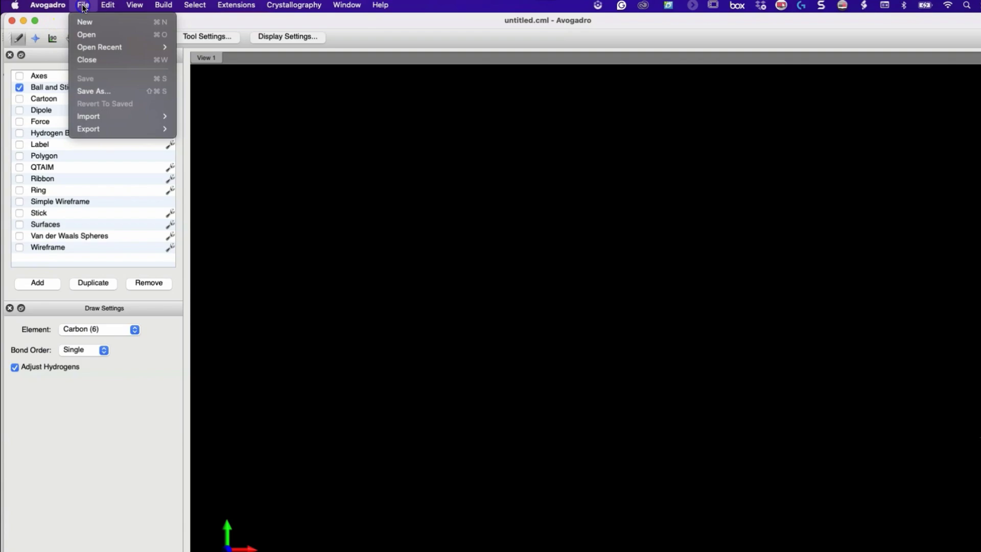
left_click(94, 35)
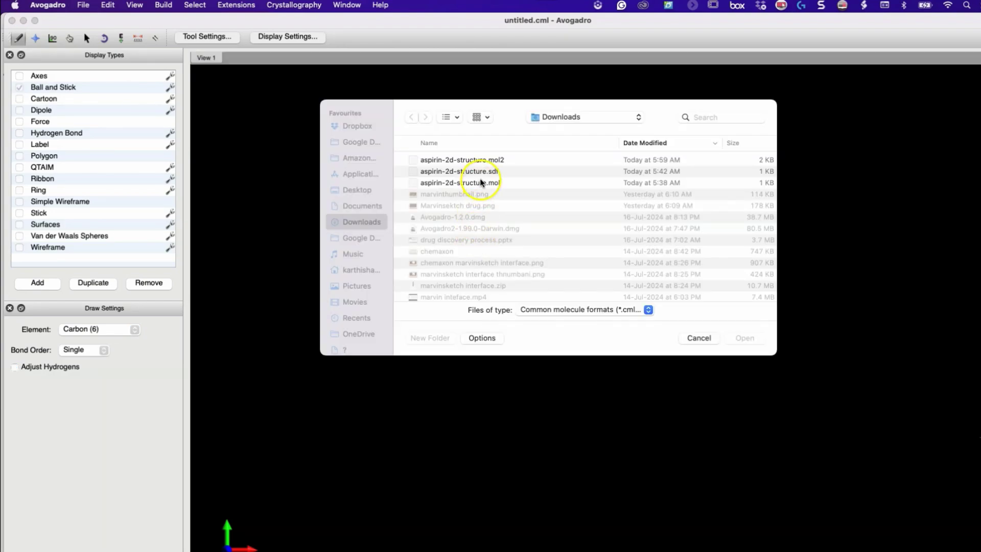
left_click(364, 269)
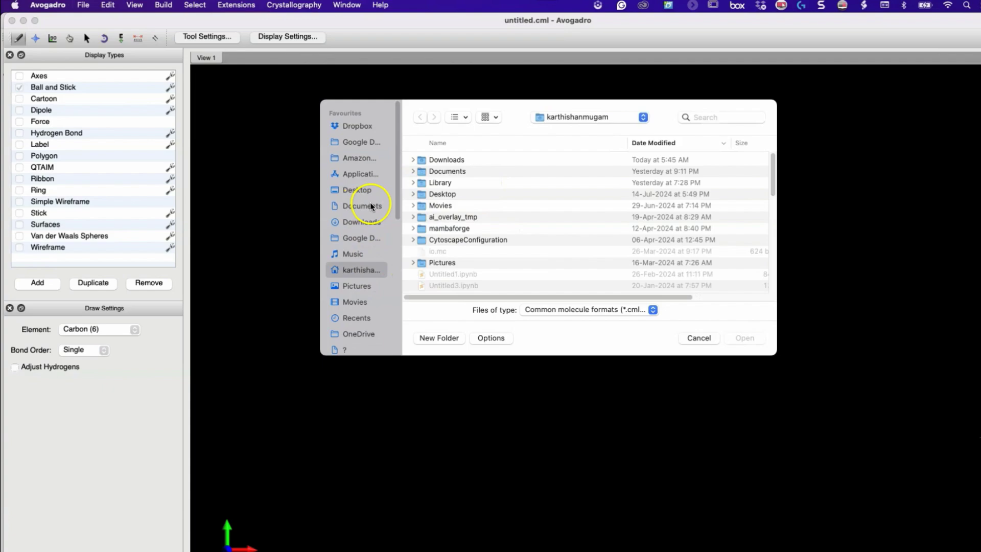
left_click(368, 217)
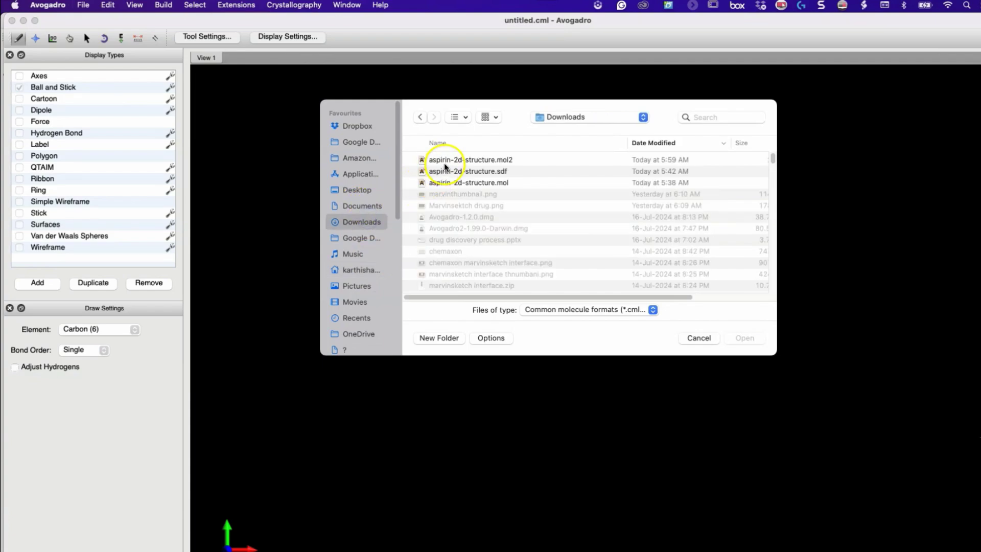
left_click(445, 162)
left_click(723, 337)
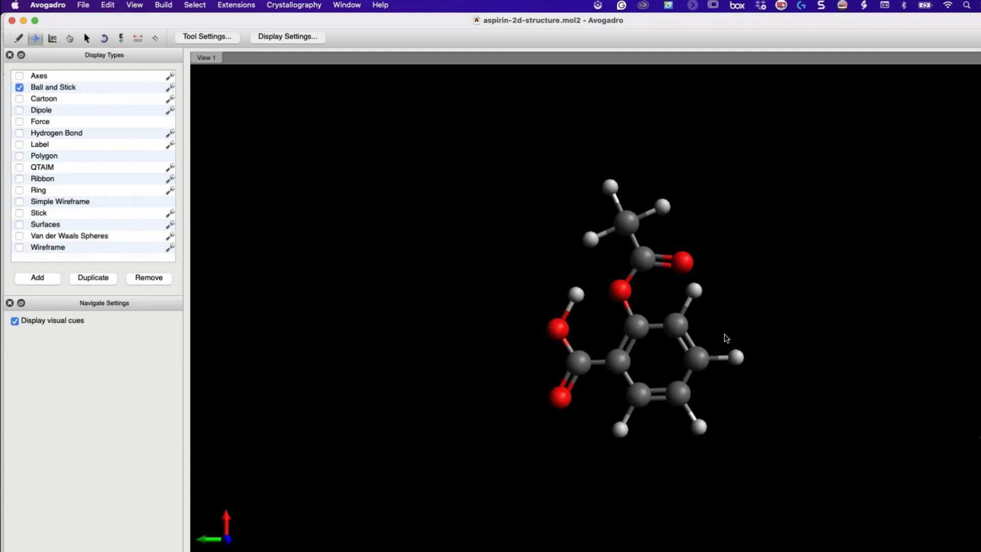
Optimize the geometry of the imported aspirin molecule.
left_click(18, 39)
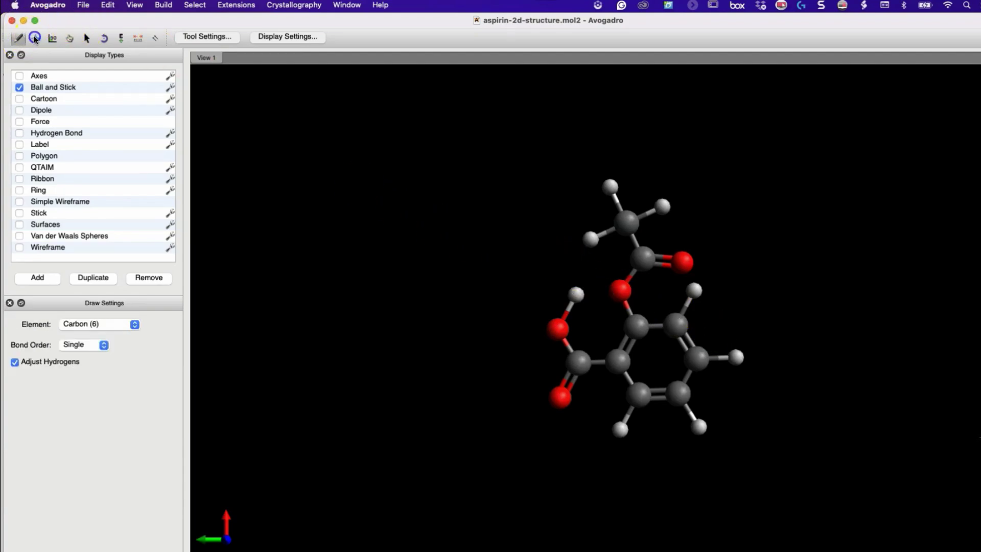
left_click(35, 38)
left_click(515, 328)
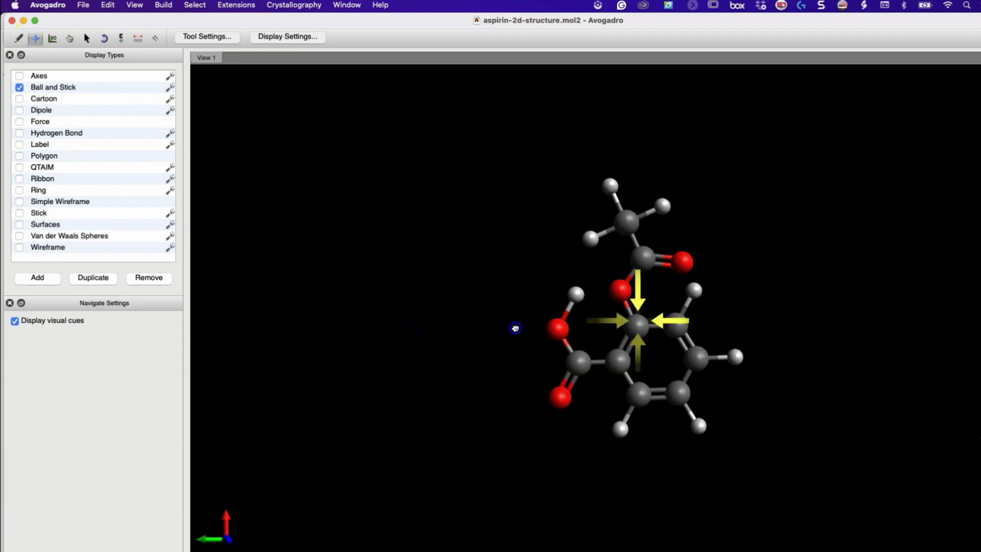
left_click_drag(653, 280, 514, 198)
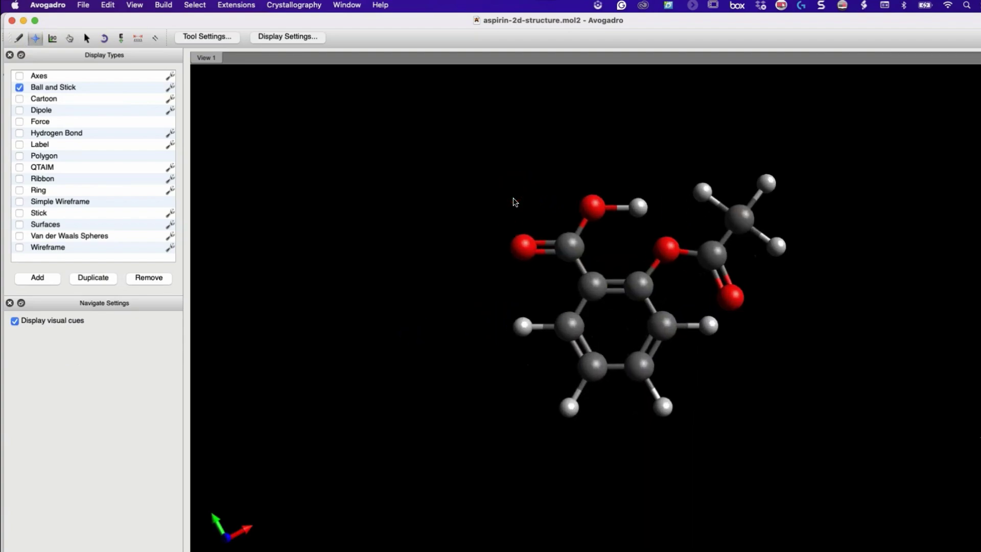
scroll(513, 198, "up", 3)
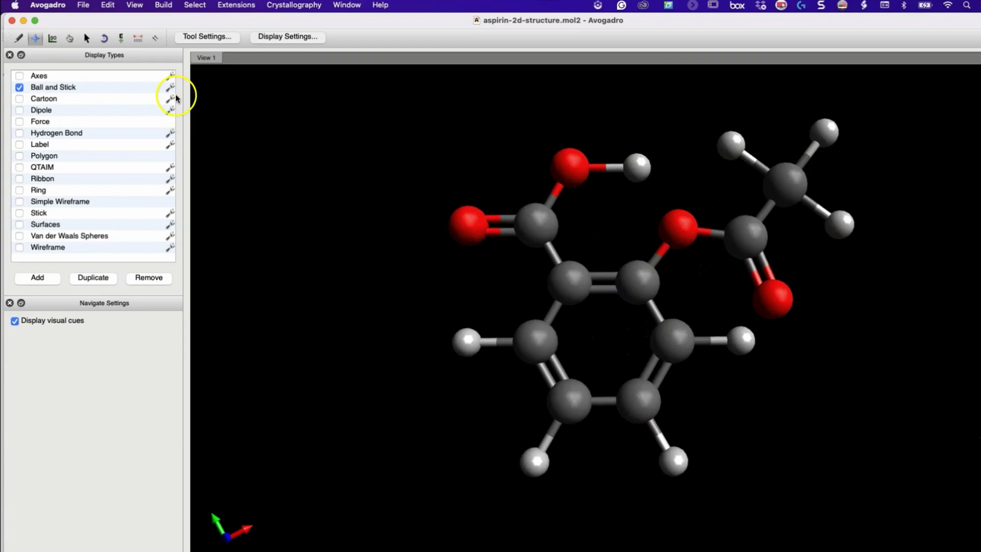
left_click(86, 38)
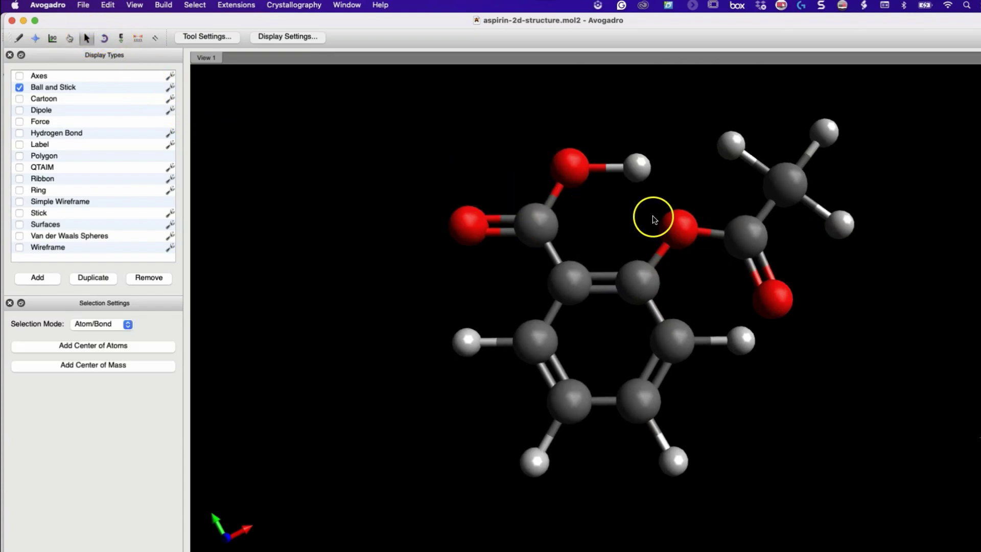
left_click_drag(654, 220, 644, 218)
right_click_drag(645, 218, 593, 234)
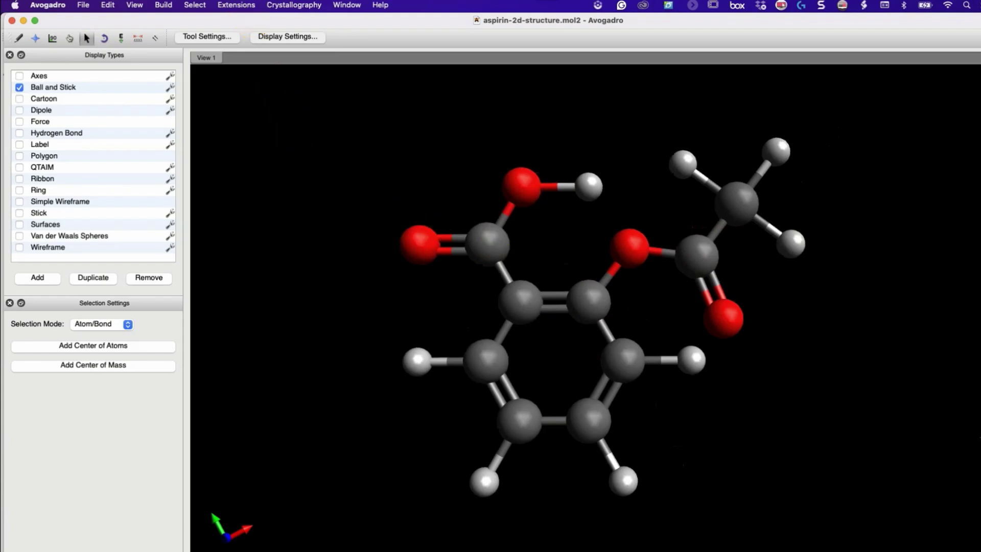
left_click(236, 5)
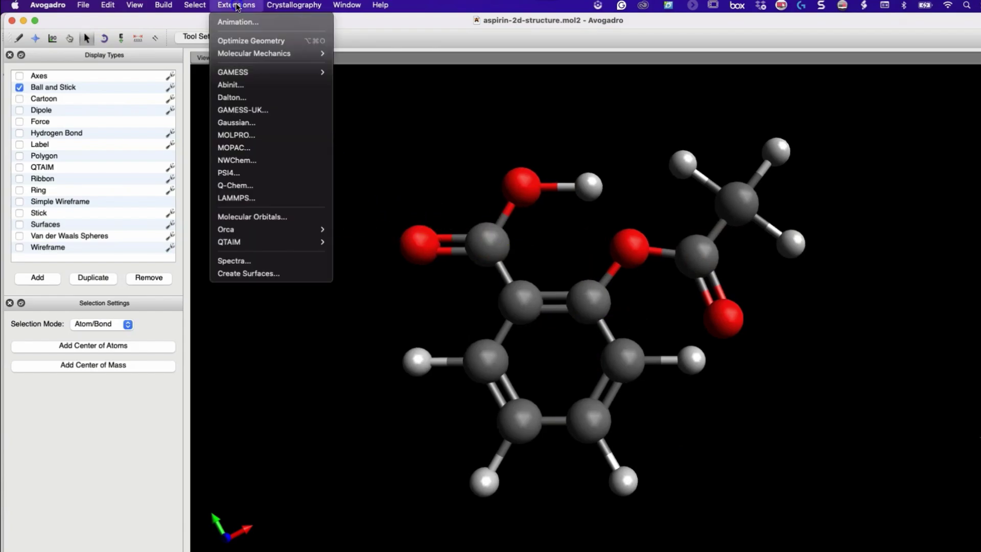
left_click(242, 40)
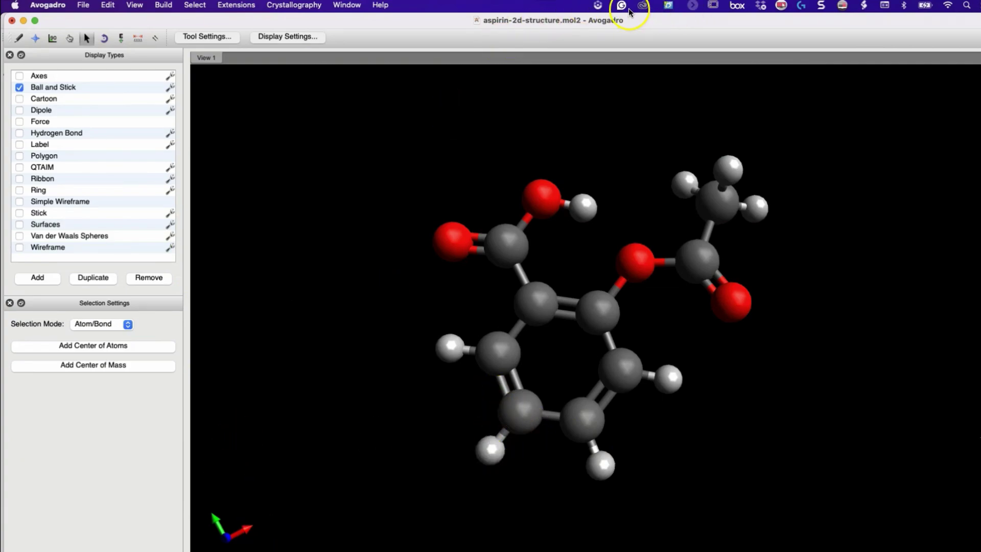
left_click(599, 6)
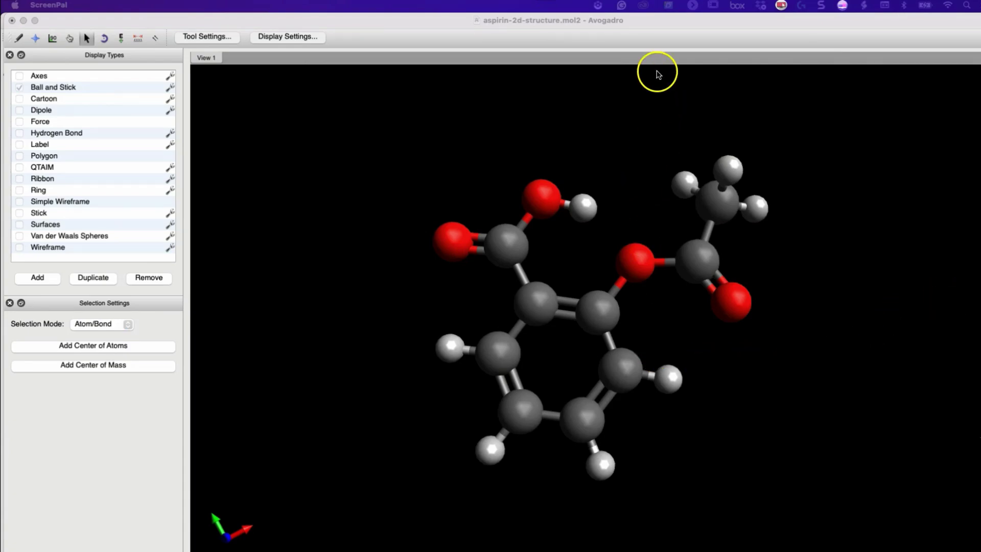
left_click(596, 7)
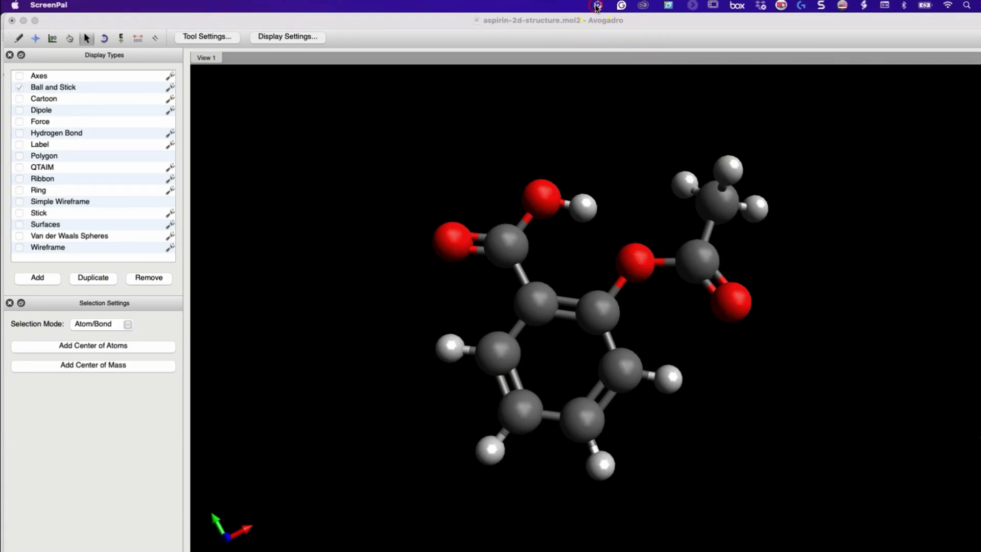
left_click(598, 6)
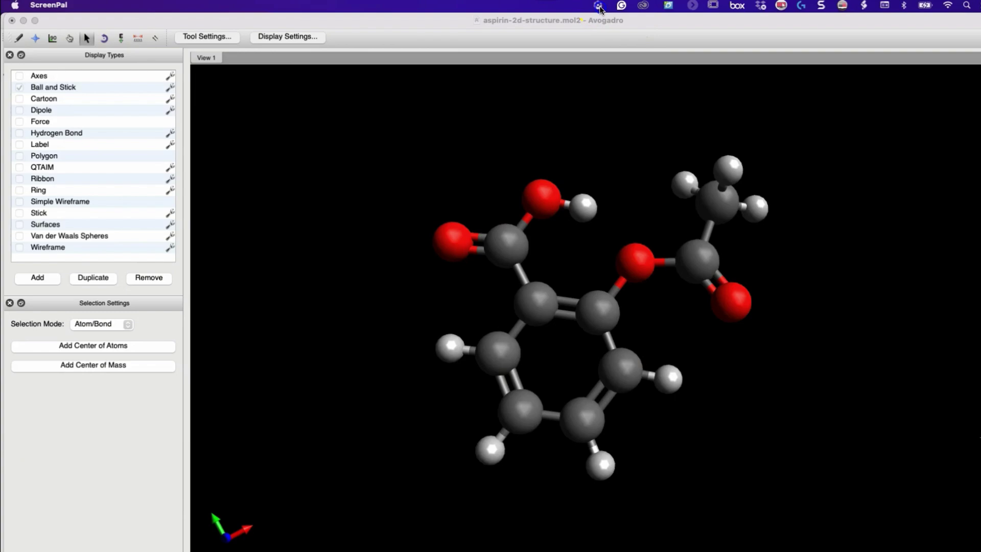